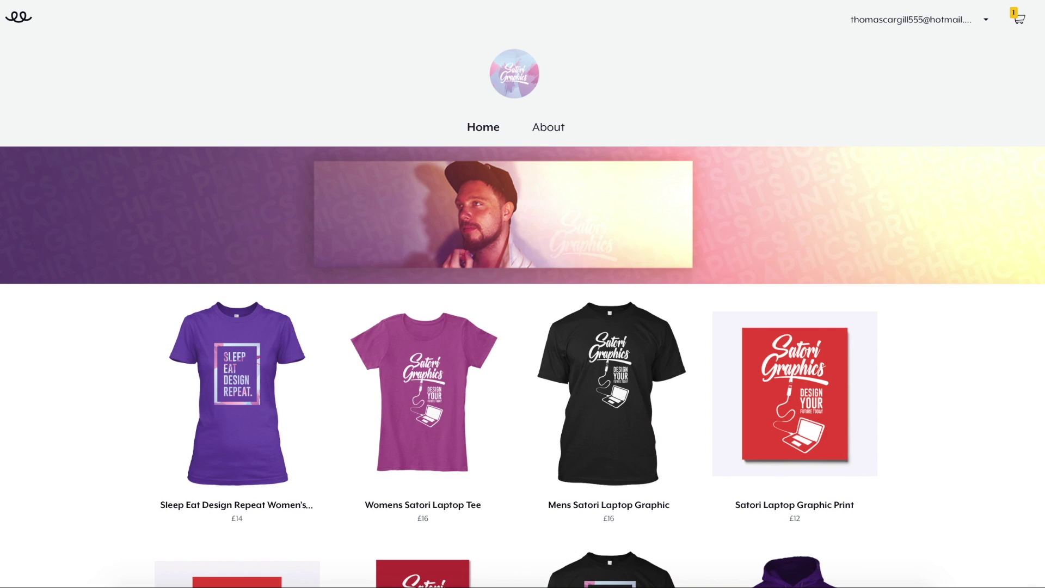
Step: Scroll down the Teespring store page to reveal more rows of Satori Graphics products
scroll(619, 285, down, 5)
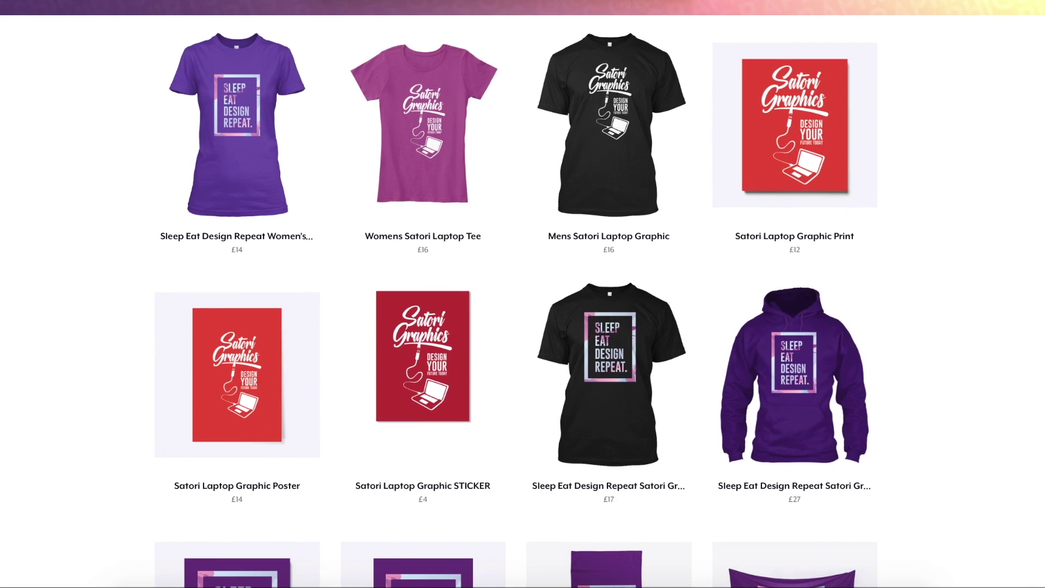
scroll(523, 294, down, 4)
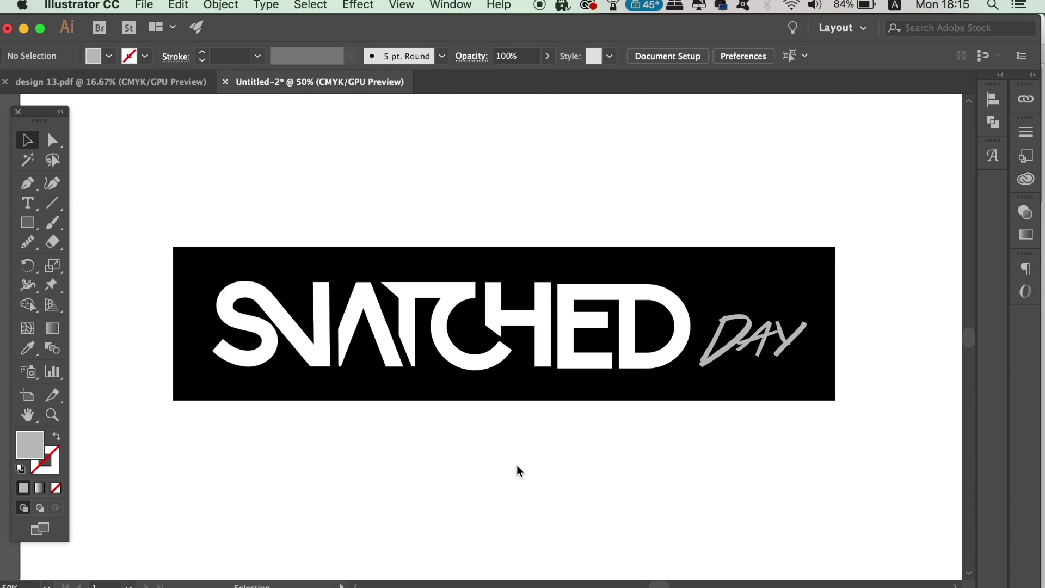
Step: Inspect the logo by selecting and deselecting the black banner and the SNATCHED lettering
click(574, 403)
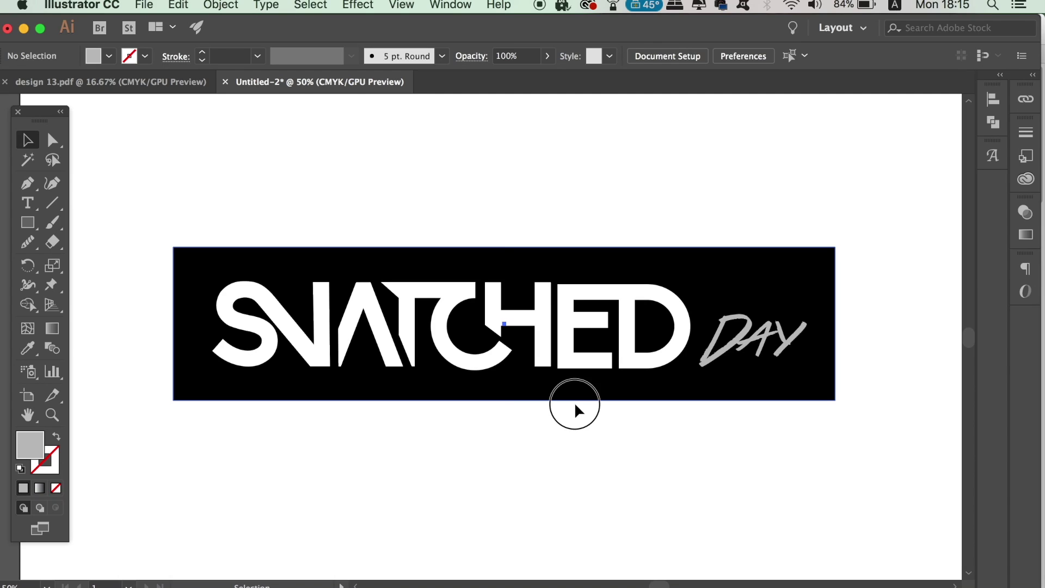
click(576, 452)
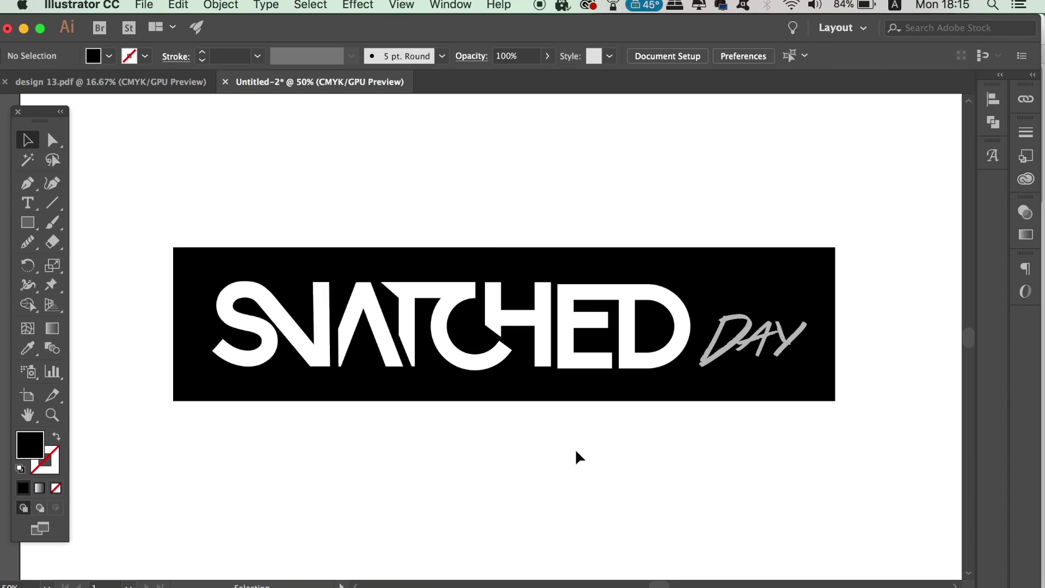
click(650, 364)
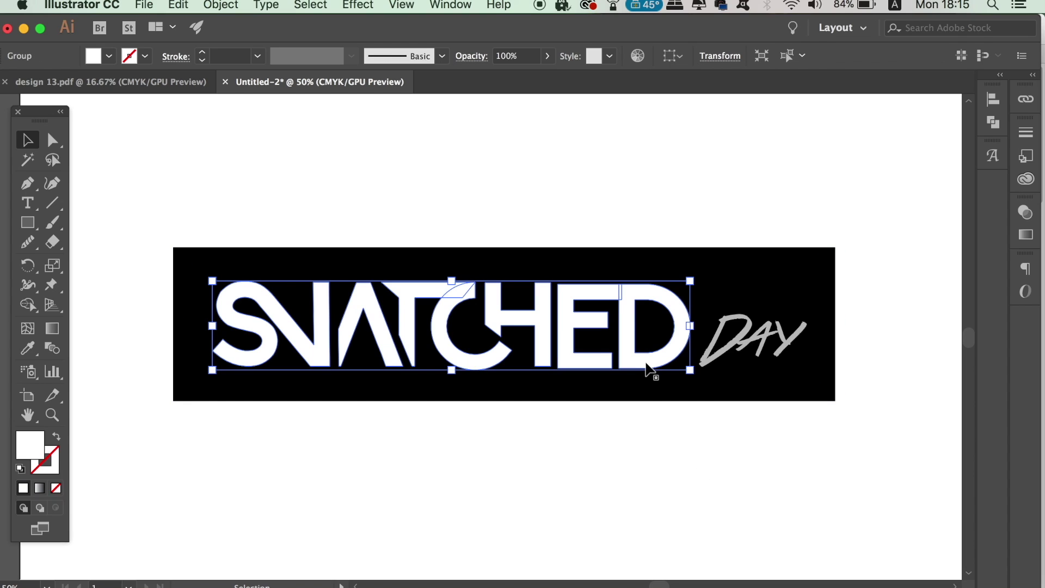
click(420, 472)
Step: Convert the grey DAY script to outlines with Type > Create Outlines
click(784, 349)
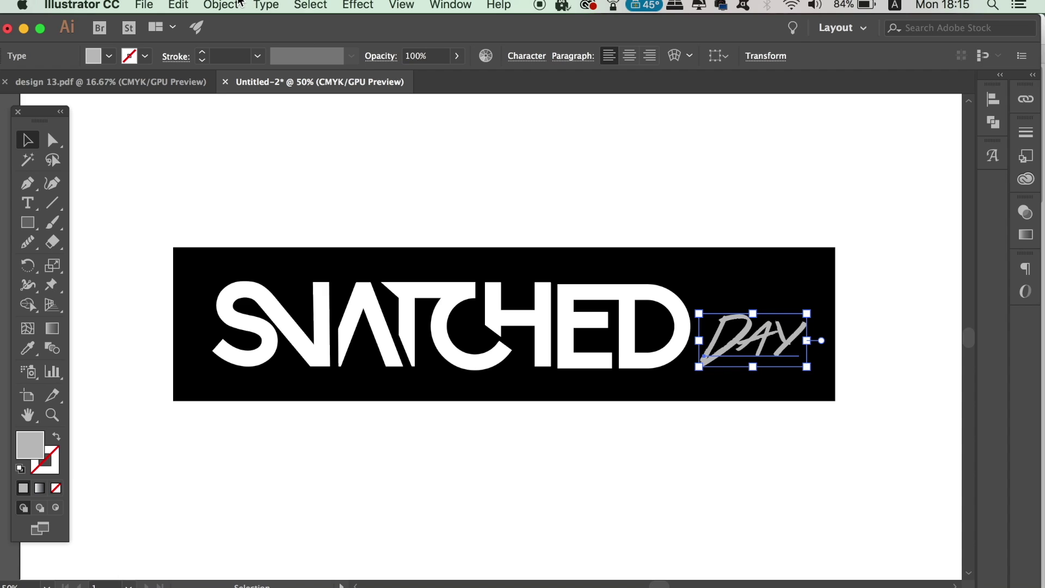
click(266, 6)
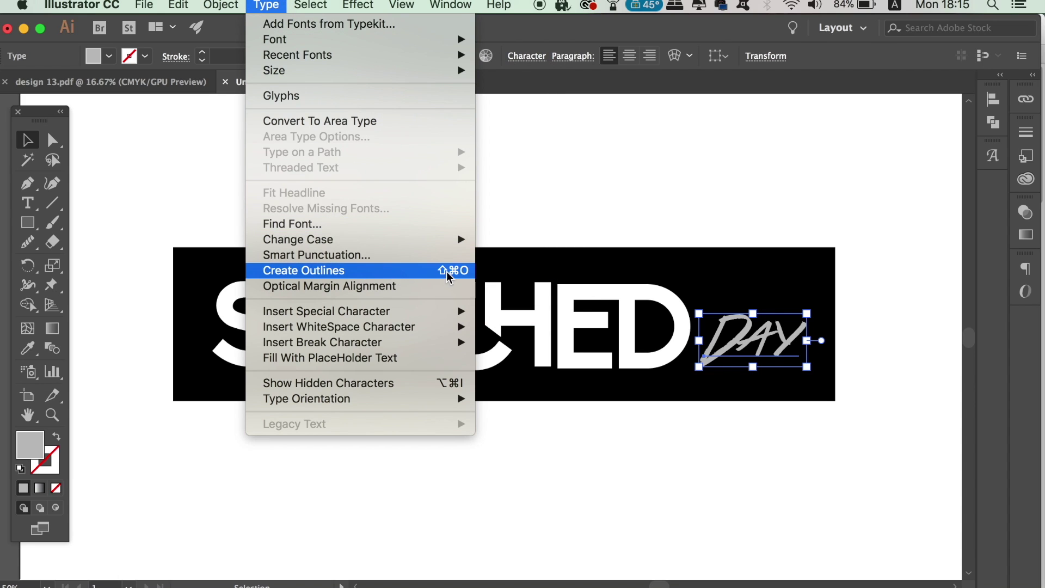
click(429, 275)
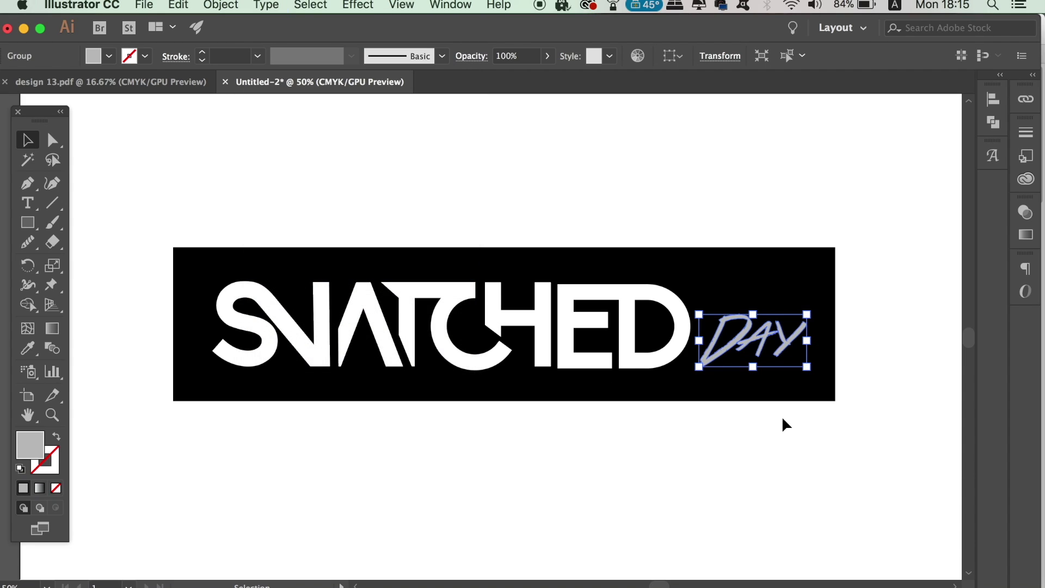
Step: Inspect the DAY outline anchors up close, then undo the outlining so DAY is live text again
key(super+equal)
key(super+equal)
key(super+equal)
key(a)
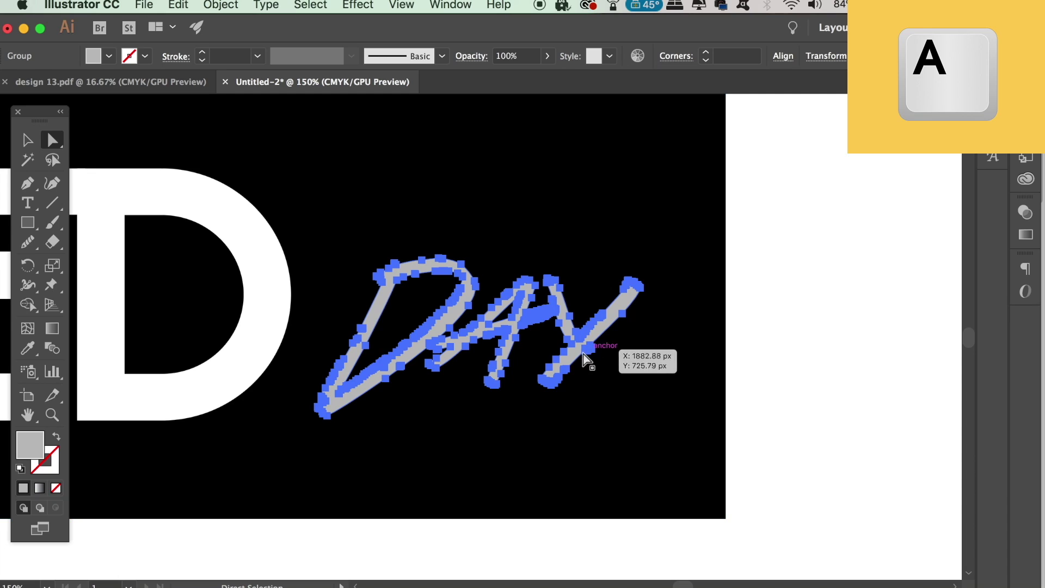
click(763, 366)
key(super+z)
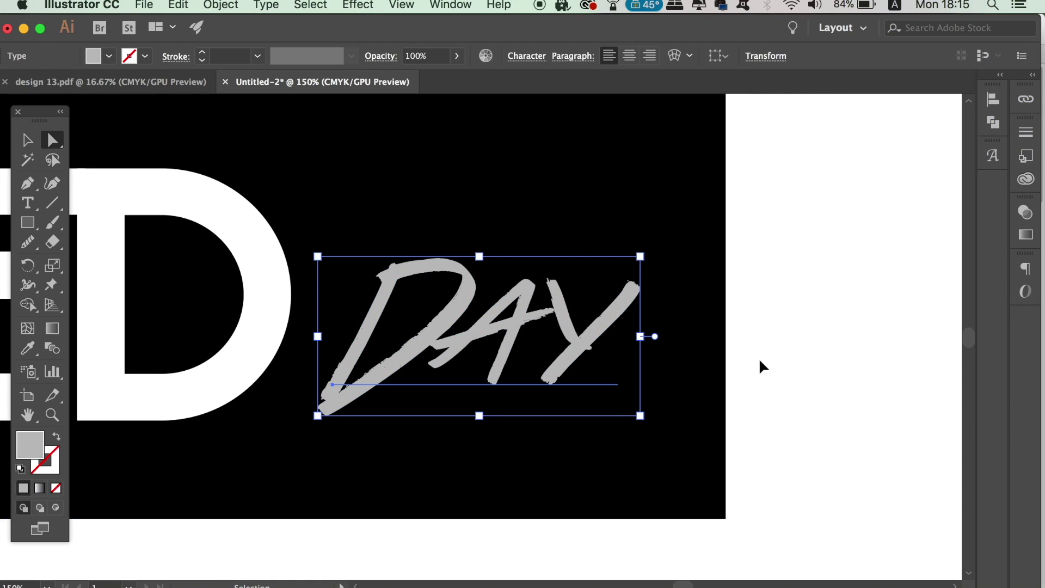
key(super+minus)
key(super+minus)
key(super+minus)
key(super+minus)
drag(689, 357, 816, 369)
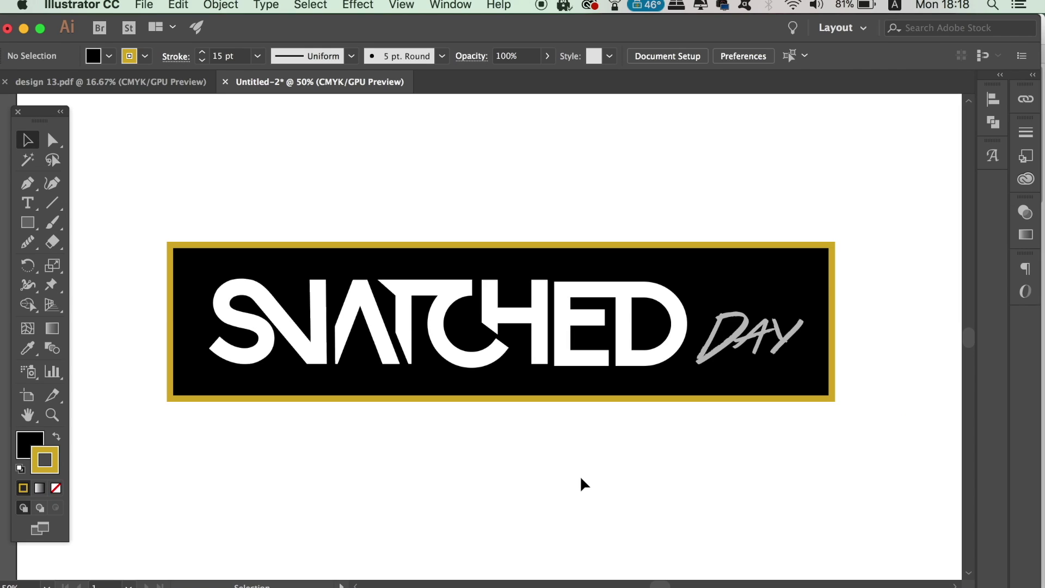
Step: Expand the banner with only Stroke checked, turning the gold border into its own shape
click(616, 398)
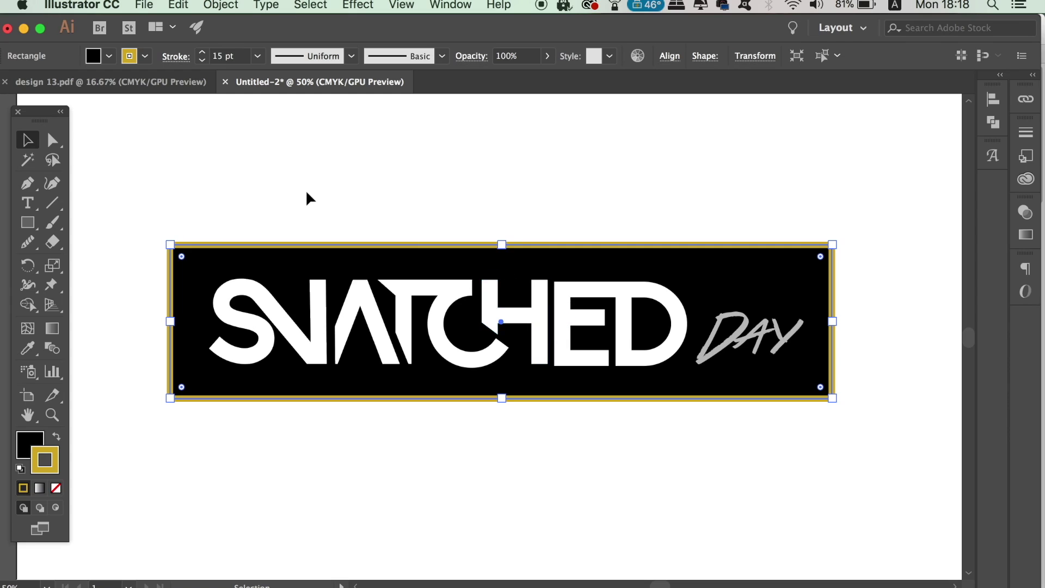
click(228, 6)
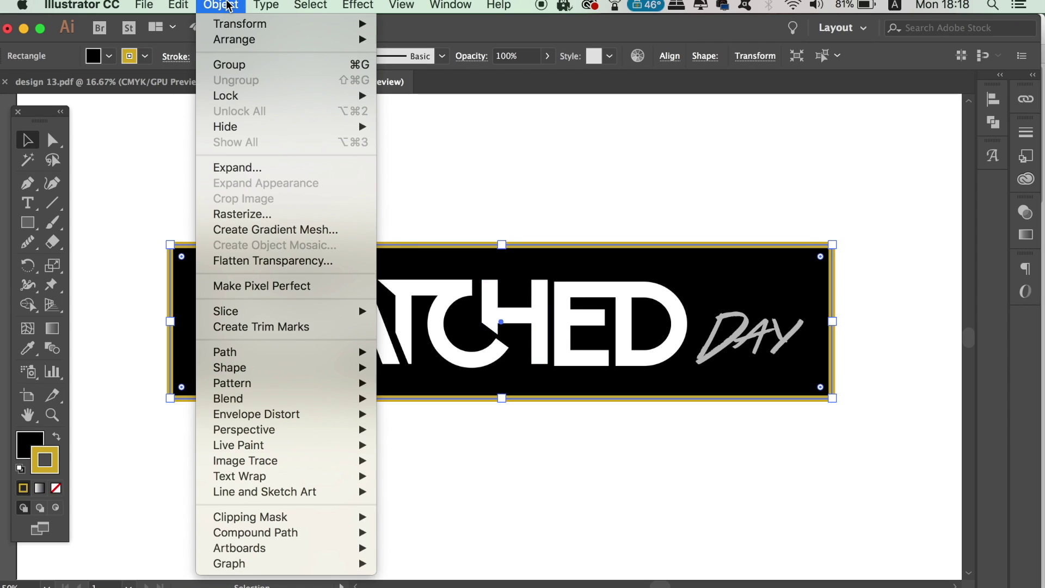
click(277, 171)
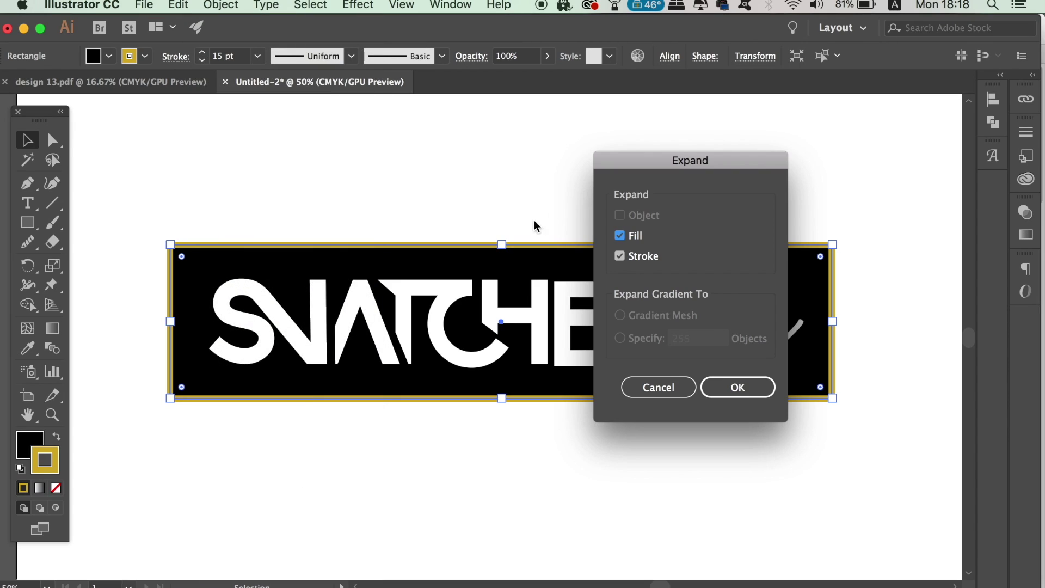
click(640, 236)
click(749, 389)
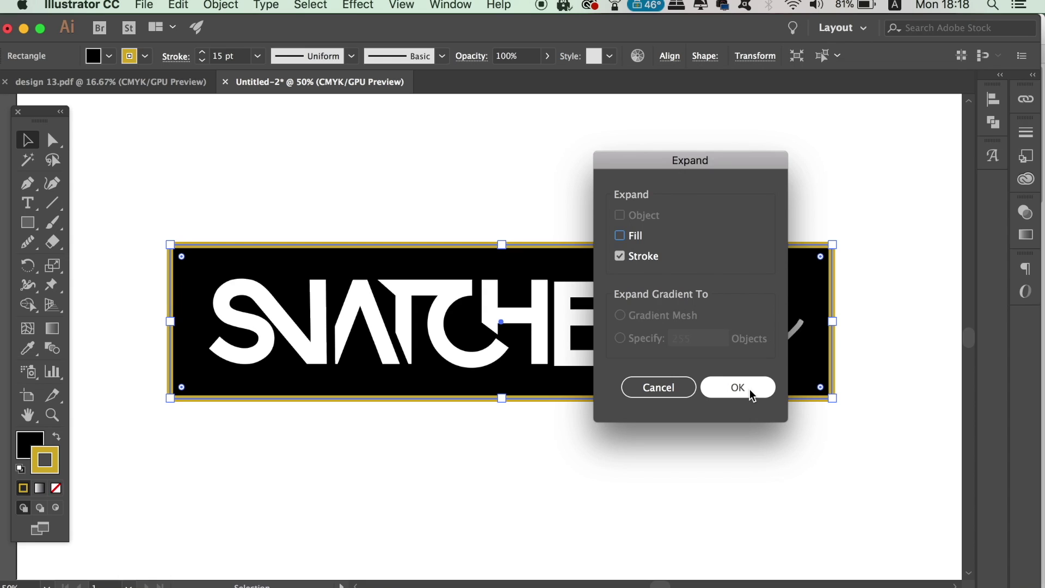
click(560, 485)
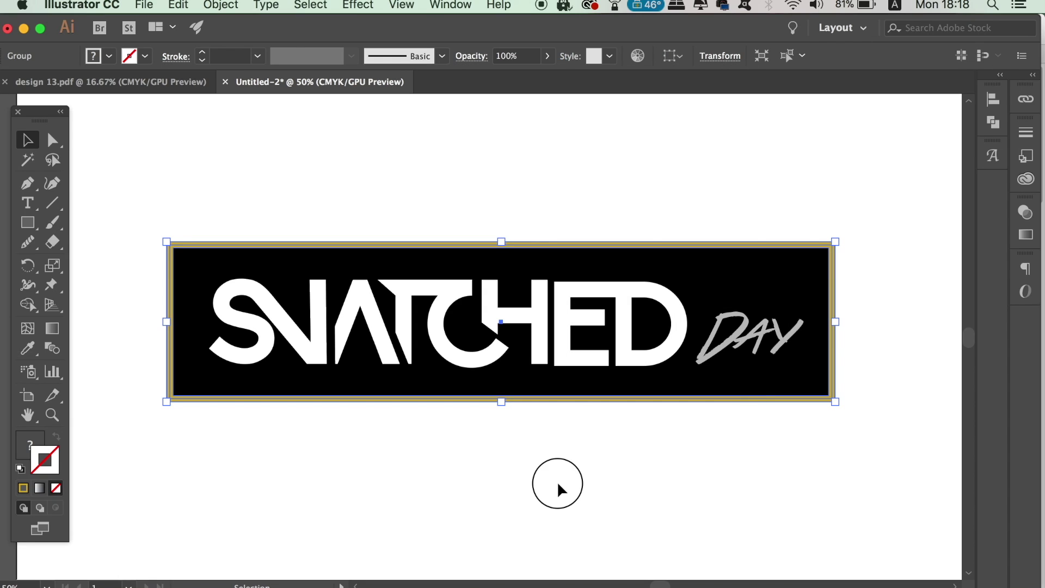
Step: Select the expanded gold border strip at the top of the banner
key(super+equal)
key(super+equal)
key(super+equal)
scroll(465, 396, up, 5)
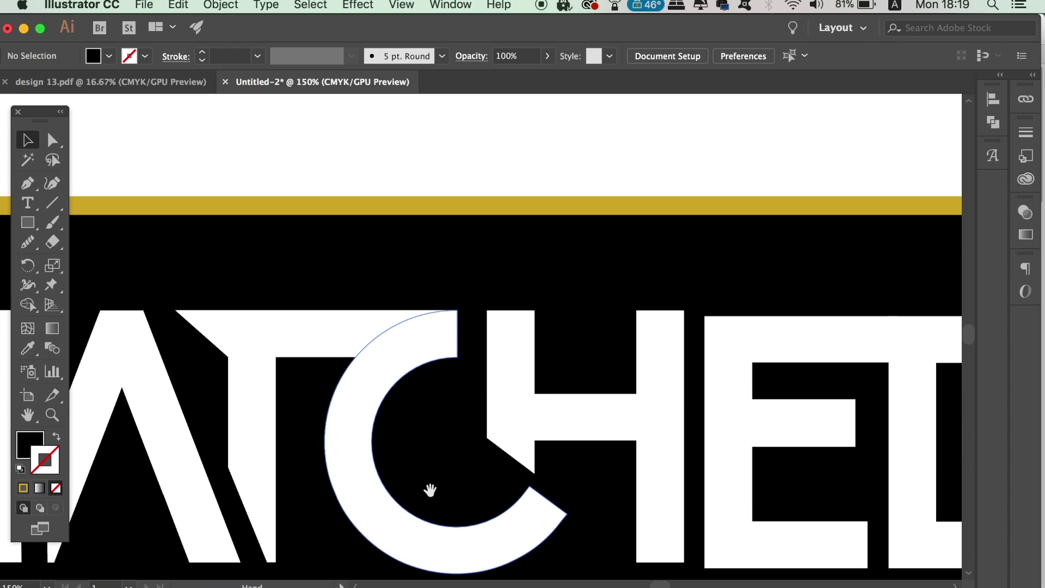
click(487, 207)
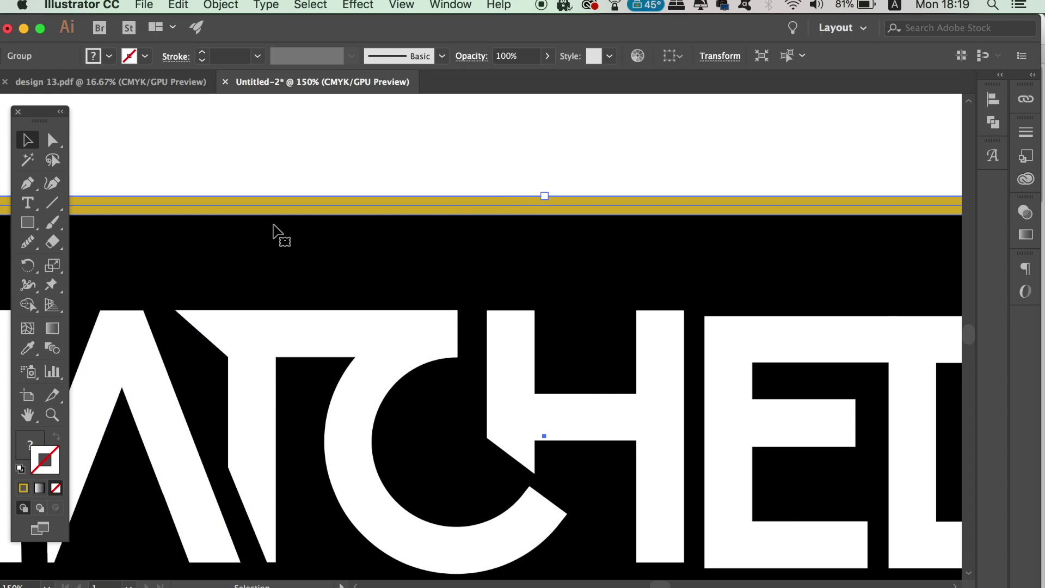
key(super+minus)
key(super+minus)
Step: Try shrinking the banner group, then undo the resize and deselect
drag(924, 230, 599, 436)
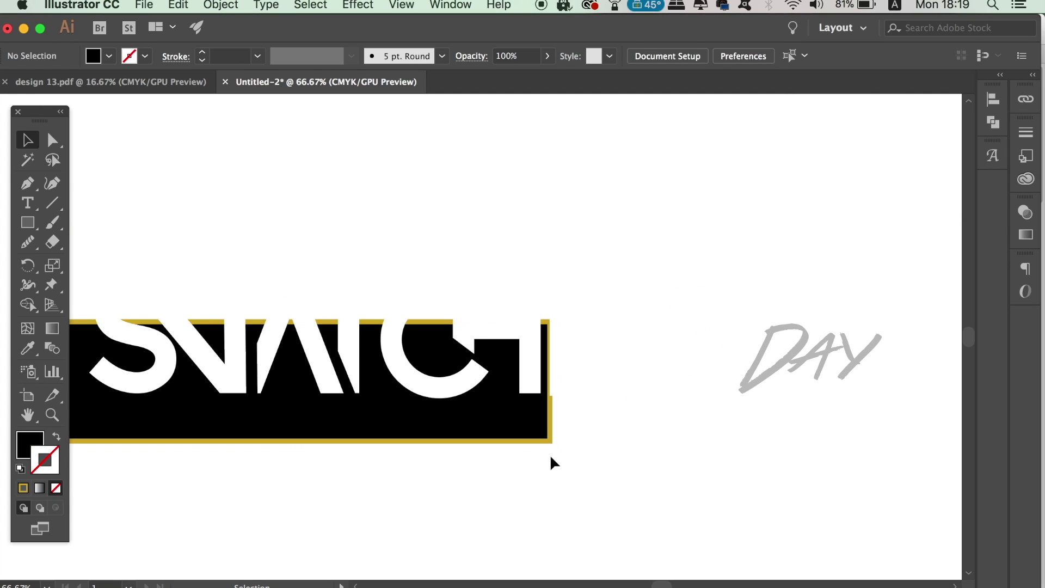
key(super+z)
click(778, 477)
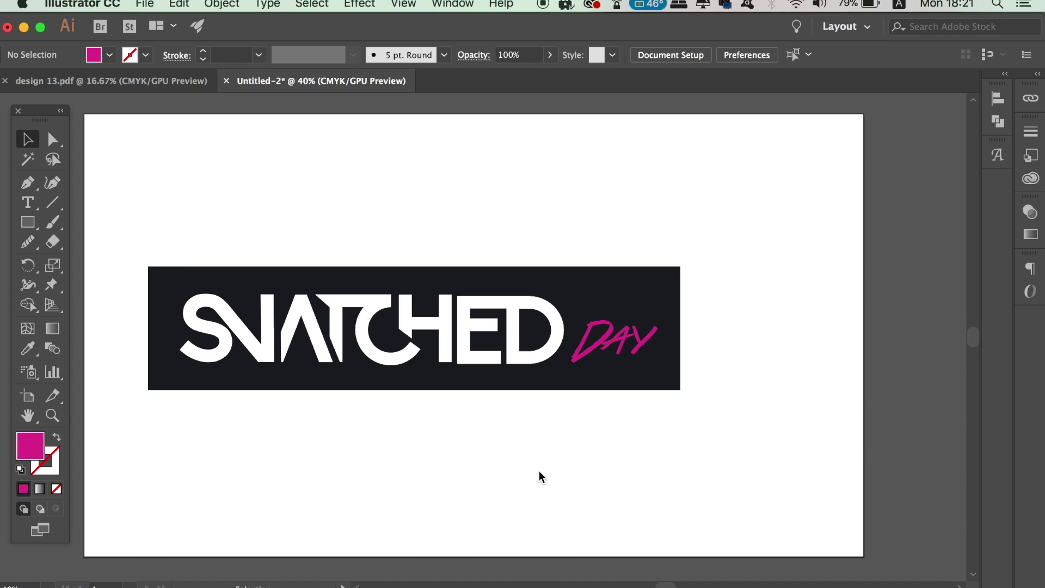
click(454, 5)
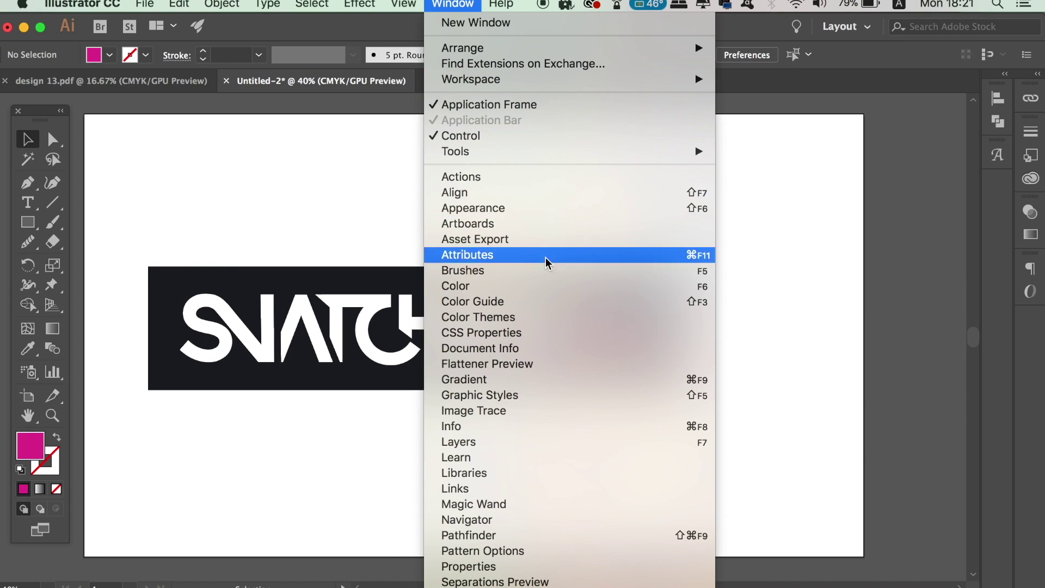
click(546, 289)
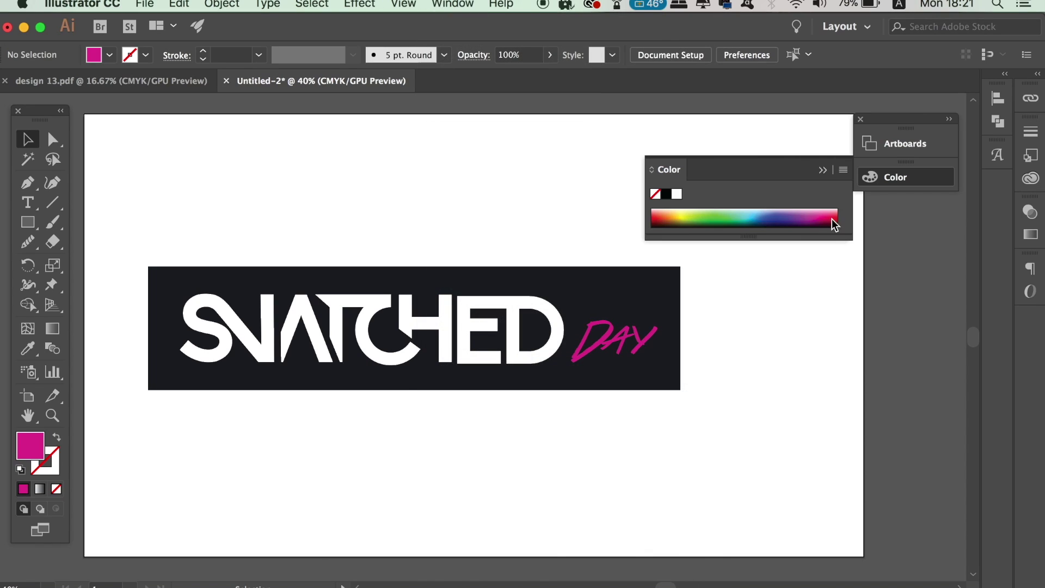
click(891, 173)
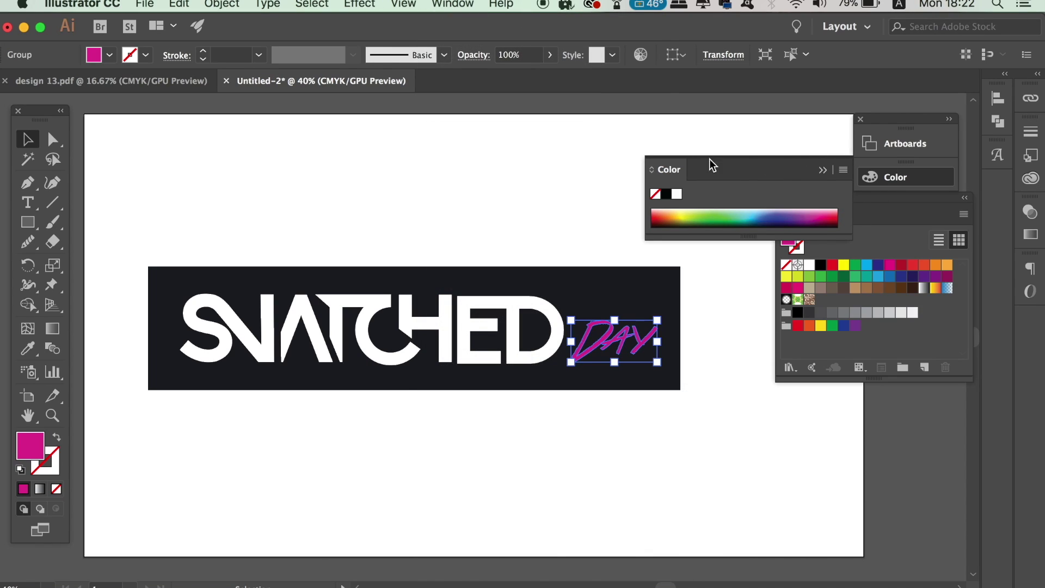
click(843, 170)
click(868, 175)
drag(772, 165, 817, 140)
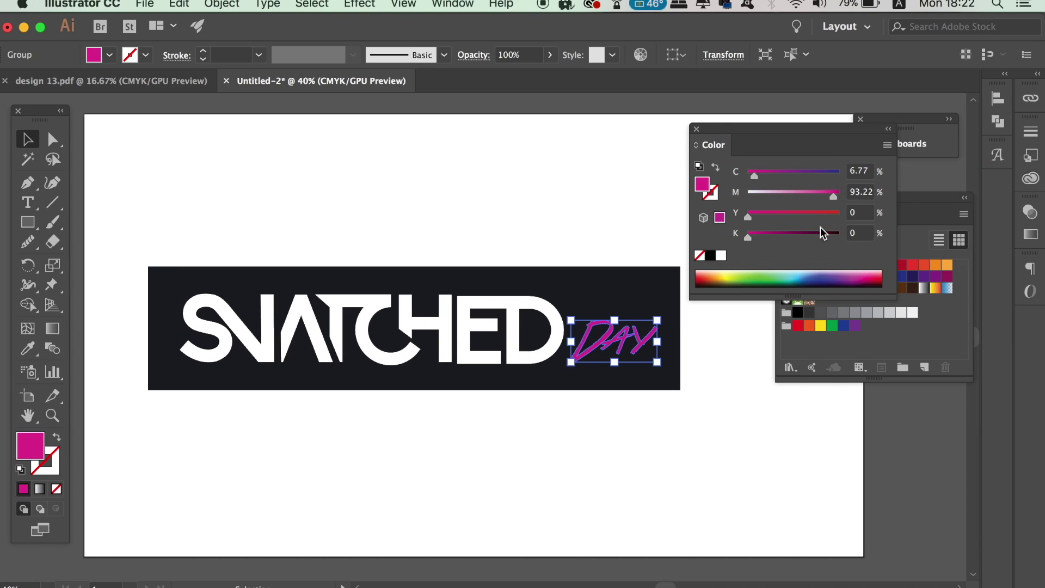
click(887, 144)
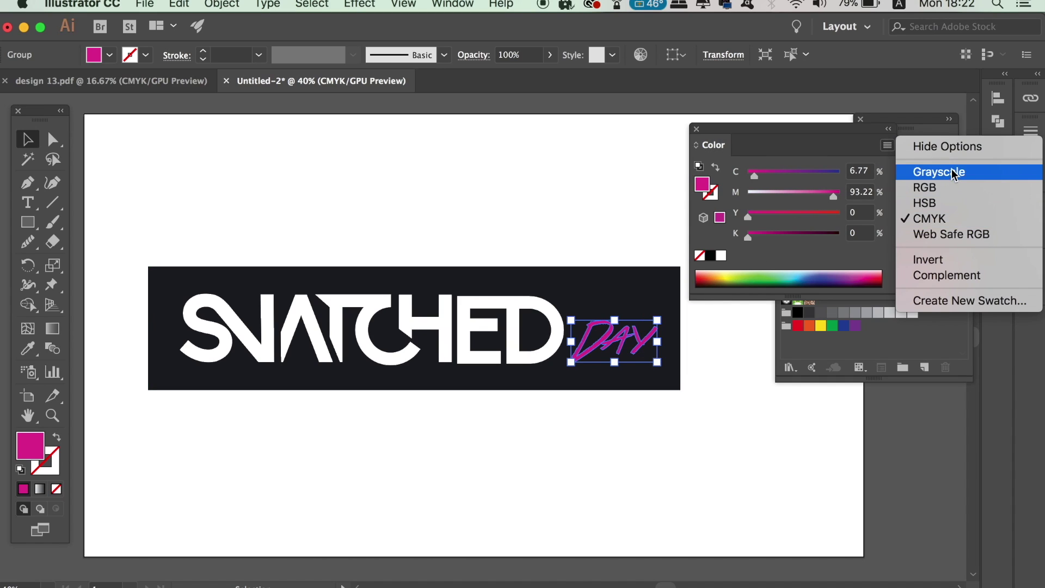
click(727, 394)
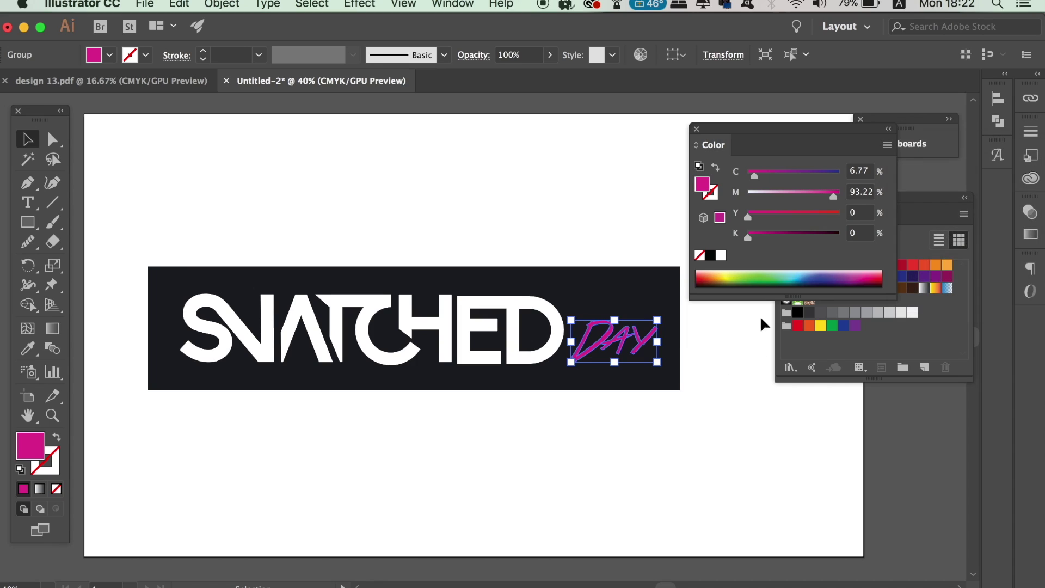
click(697, 129)
click(781, 198)
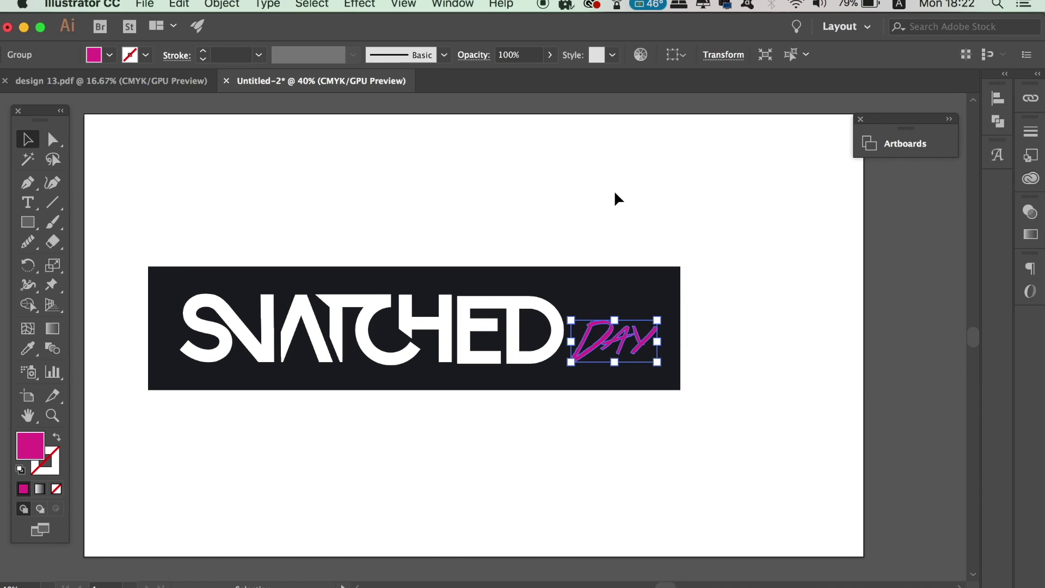
click(178, 3)
Step: Open the Recolor Artwork advanced options for the pink Day script and shift the dialog left
mouse_move(319, 272)
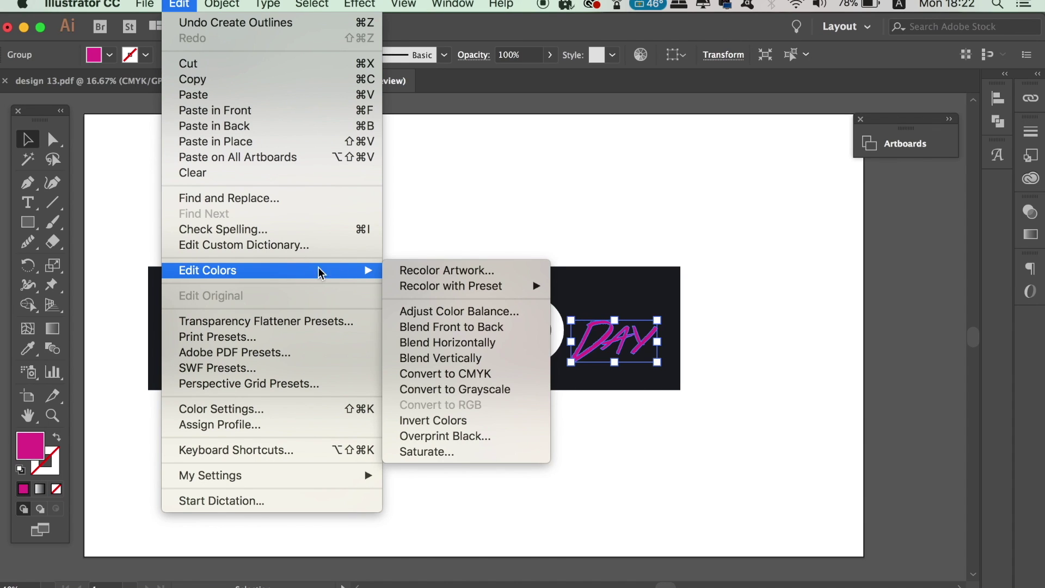
click(459, 272)
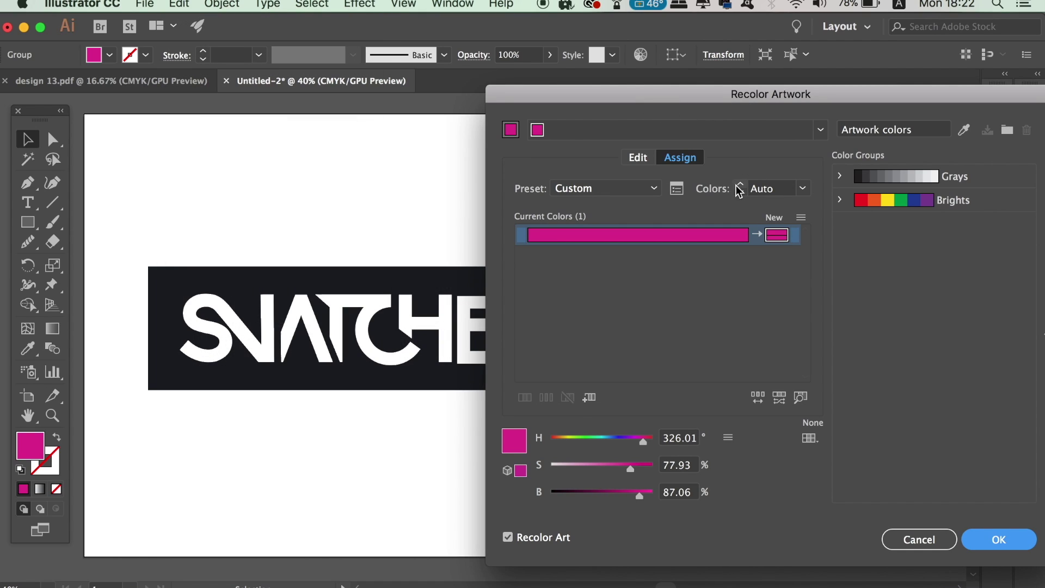
drag(884, 88, 857, 88)
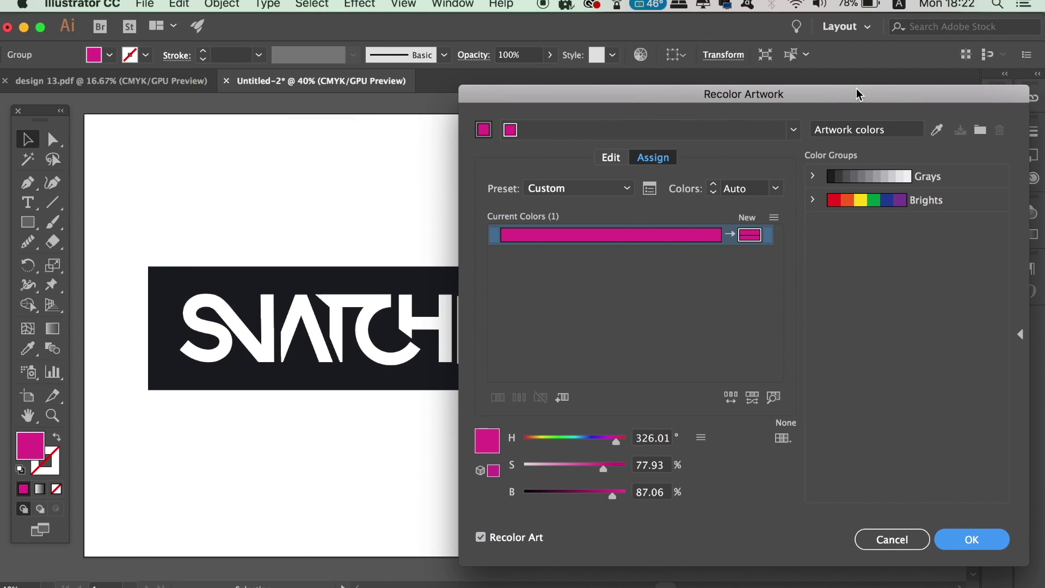
Step: Limit the colours to the PANTONE+ Solid Uncoated book and apply the recolouring to Day
click(786, 442)
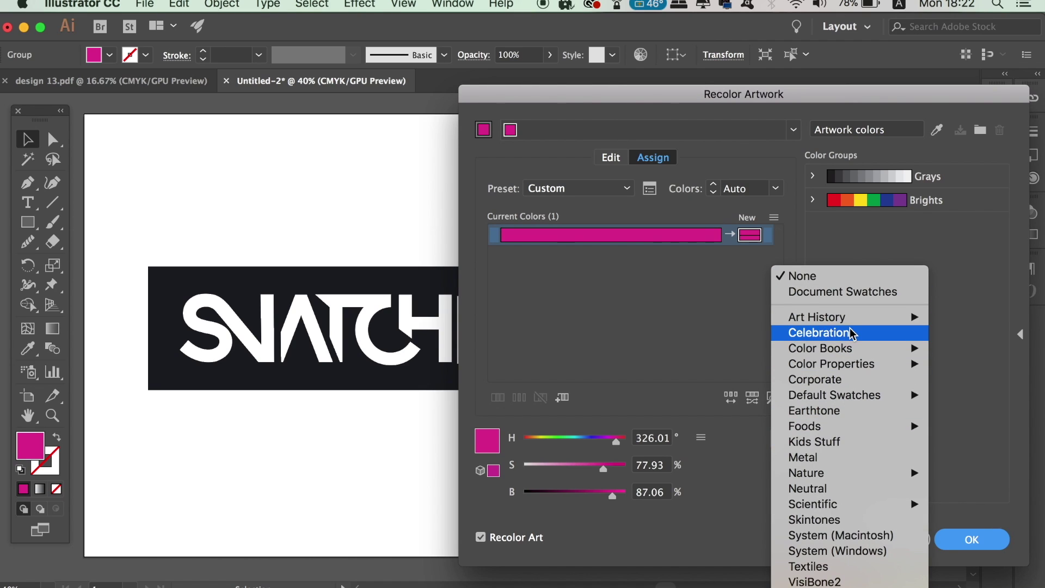
mouse_move(852, 348)
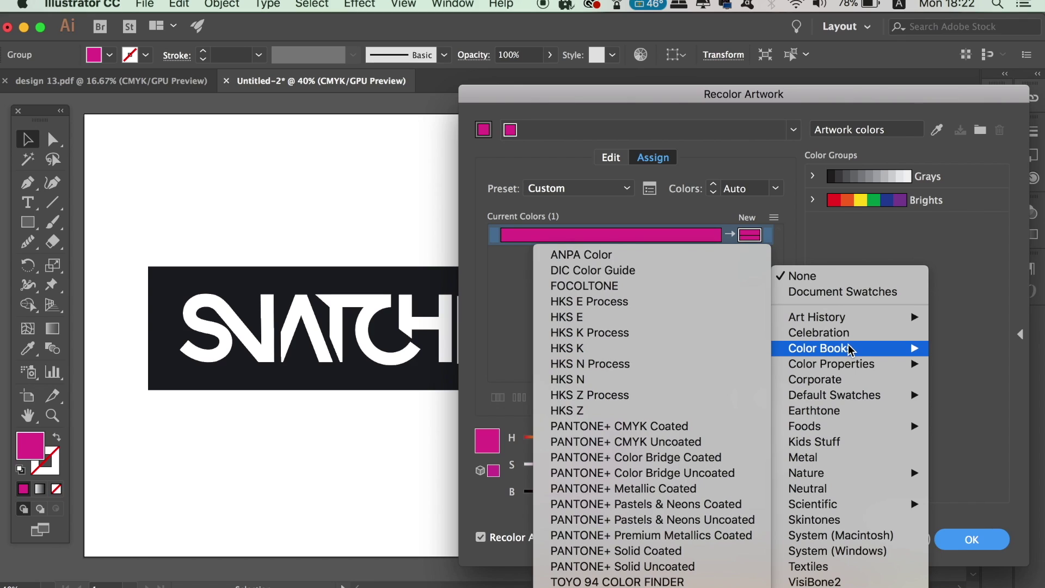
click(689, 566)
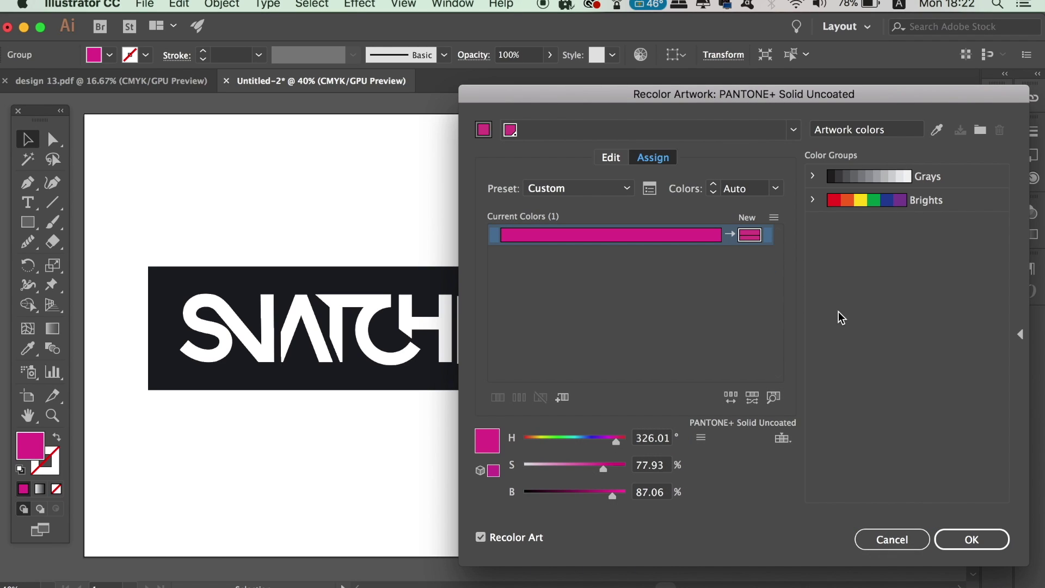
drag(597, 98, 227, 109)
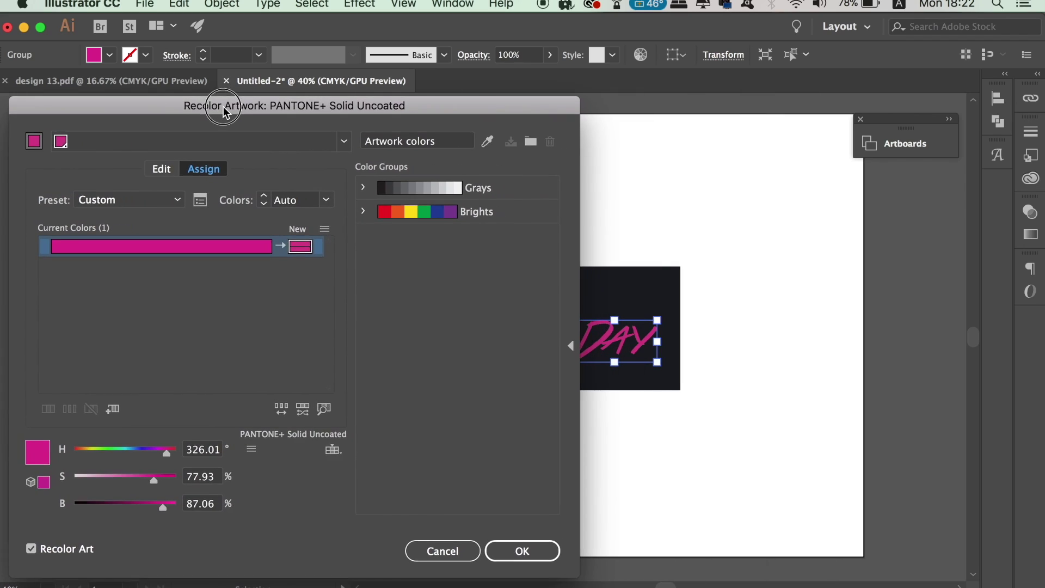
click(544, 549)
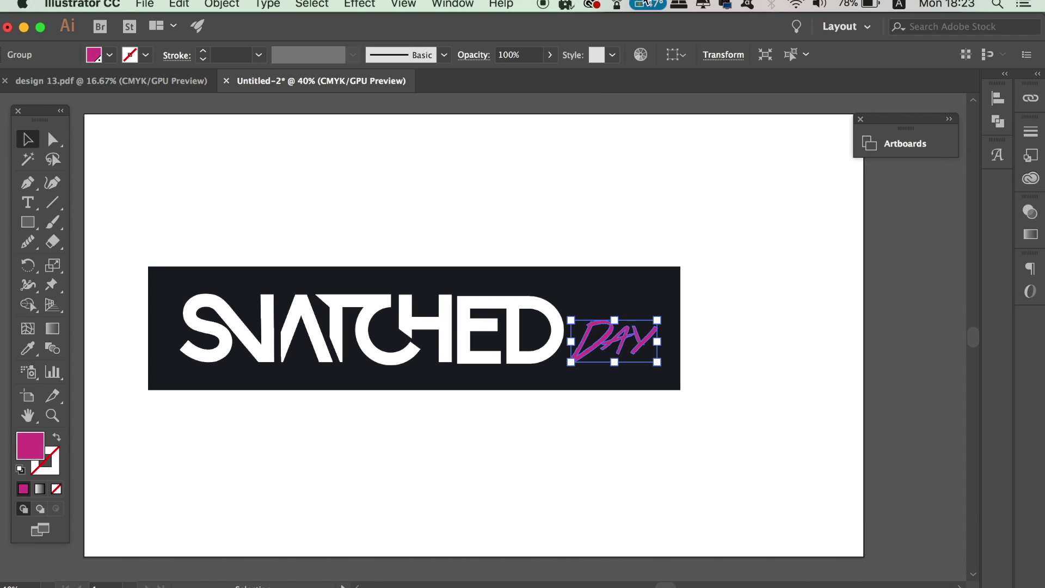
click(452, 5)
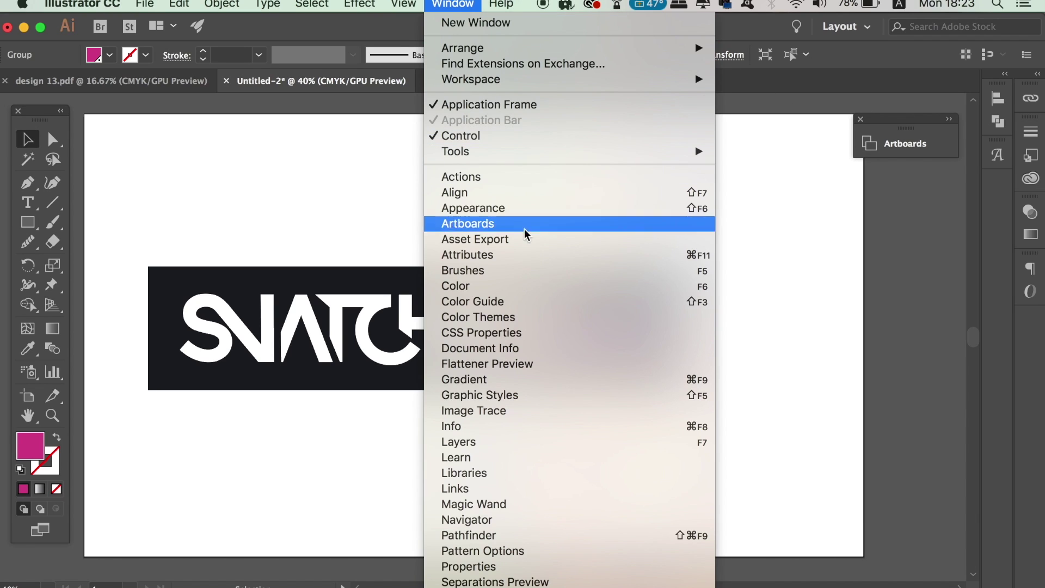
Step: Show the Color panel from the Window menu for the Pantone-pink Day script
click(528, 286)
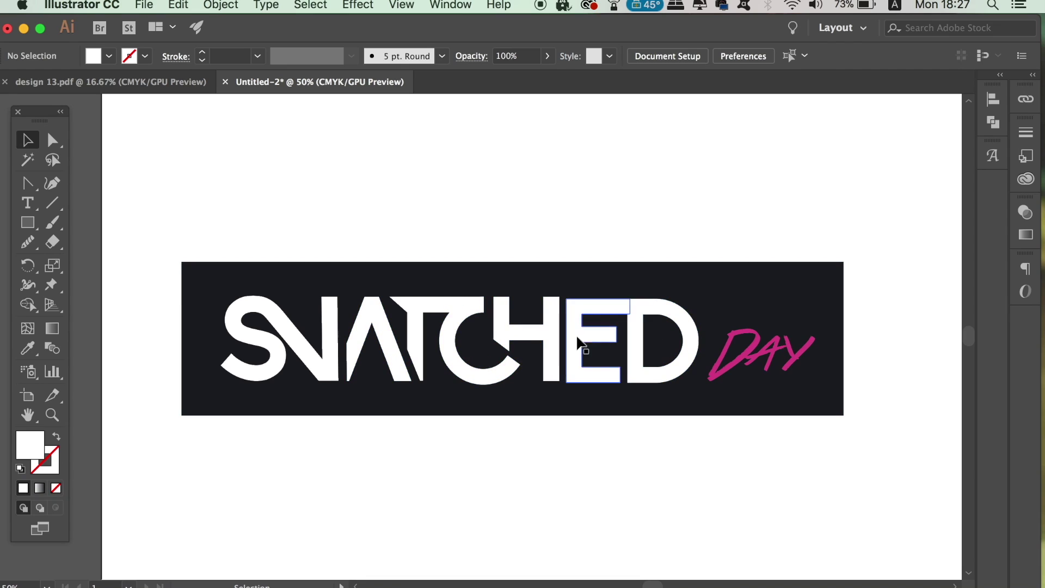
Step: Zoom in to 400% on the S and N and select the white S/N shape
key(super+1)
key(super+equal)
key(space)
drag(374, 327, 635, 345)
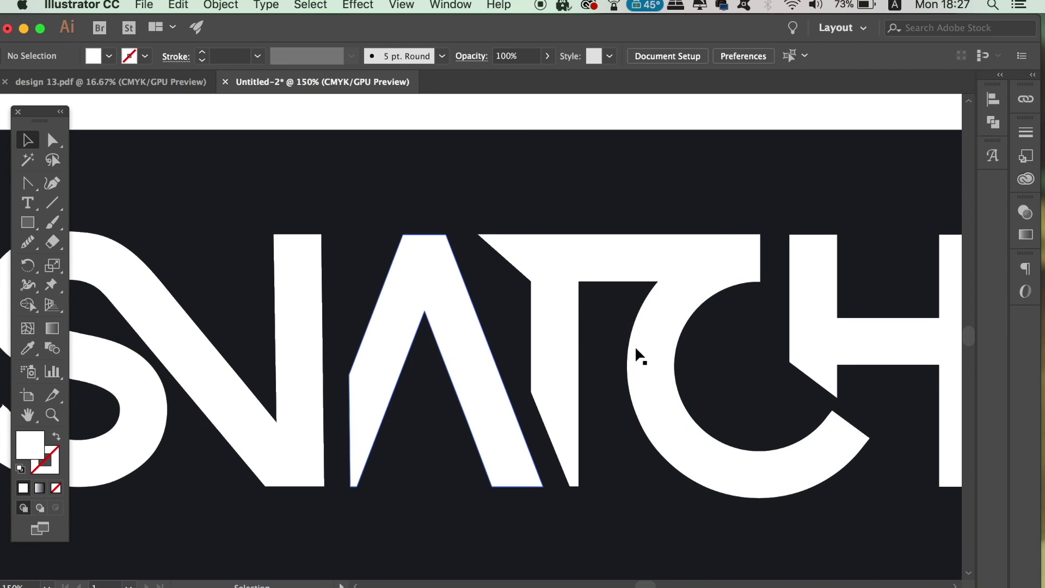
scroll(467, 384, left, 5)
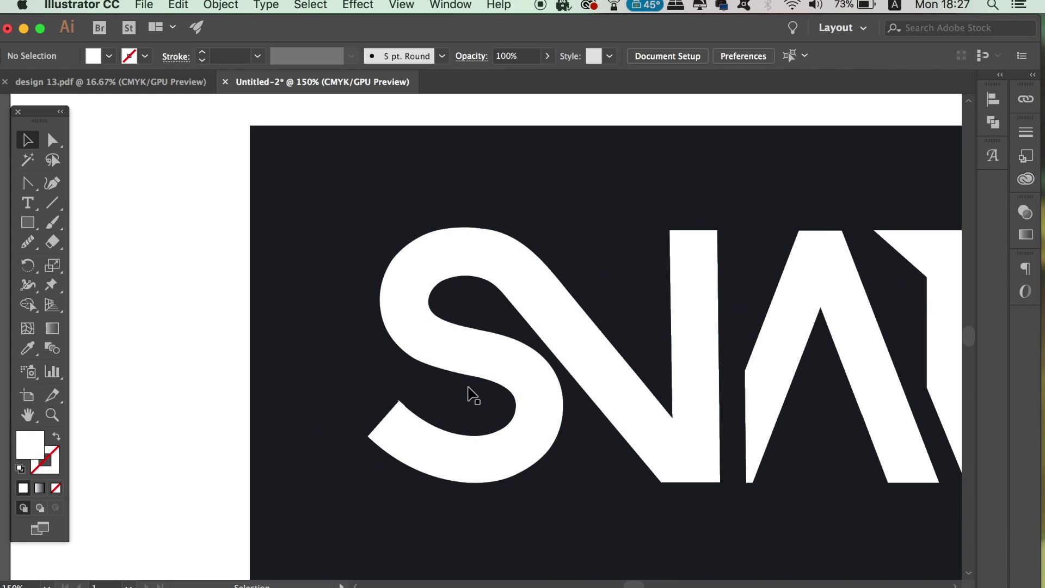
click(460, 411)
key(super+equal)
key(super+equal)
key(super+equal)
key(space)
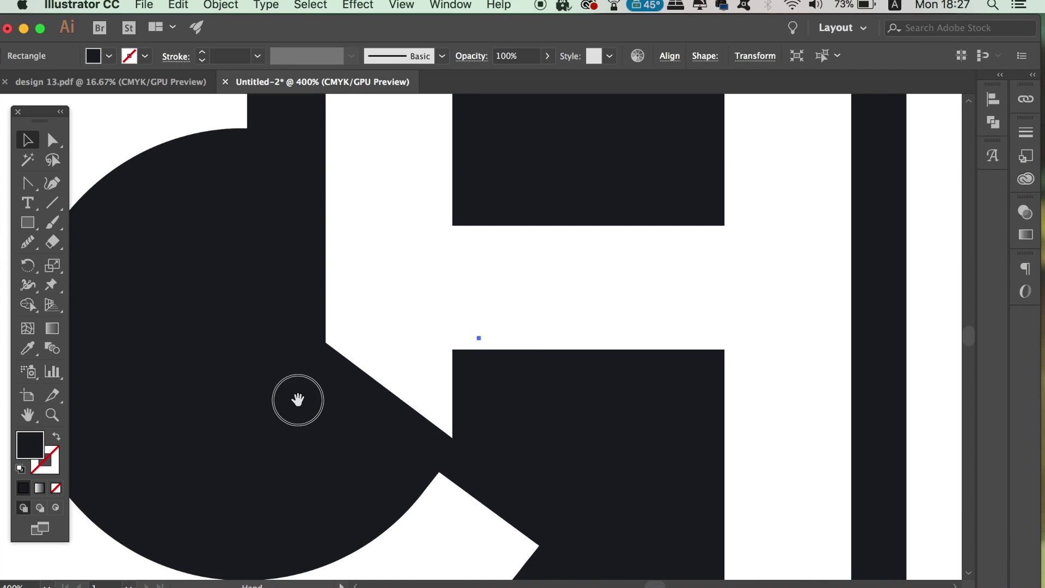
drag(299, 399, 614, 376)
scroll(615, 376, left, 20)
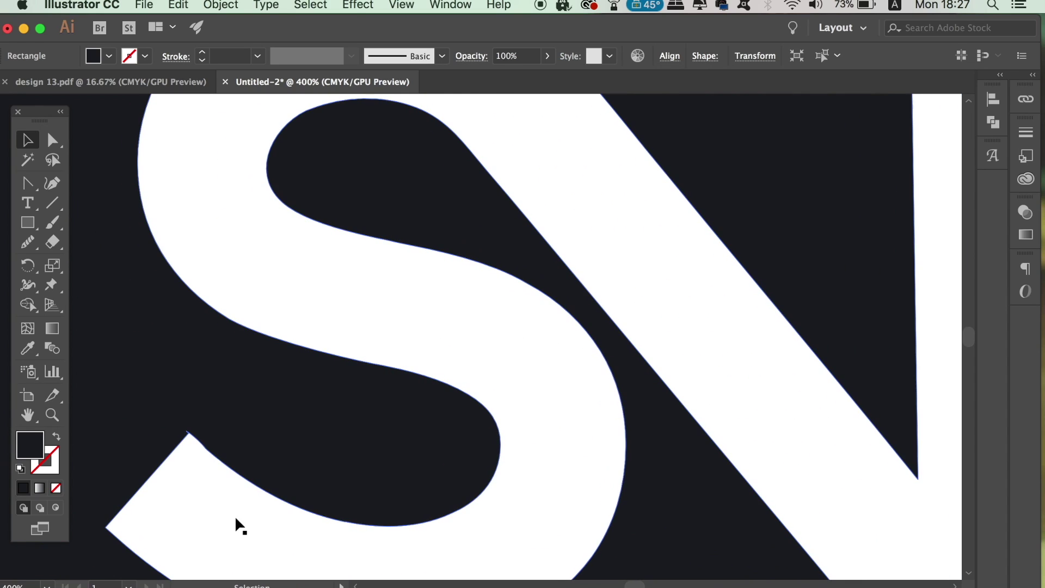
click(234, 515)
Step: Drag the top anchor's handles so the rough peak becomes a sharp corner, then return to 100%
key(super+equal)
key(super+equal)
key(super+equal)
key(super+equal)
key(super+equal)
key(space)
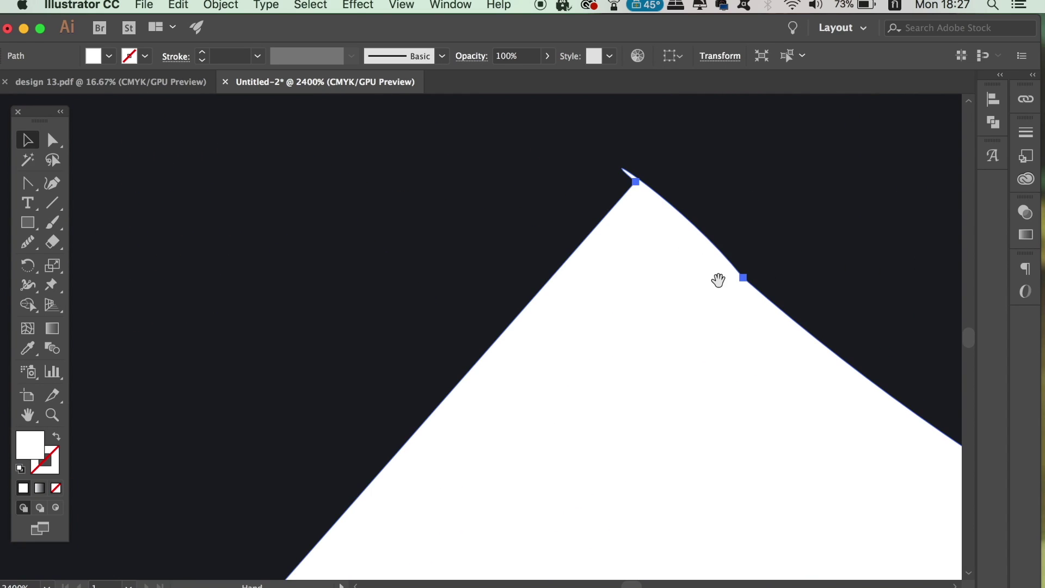
drag(719, 280, 473, 406)
key(a)
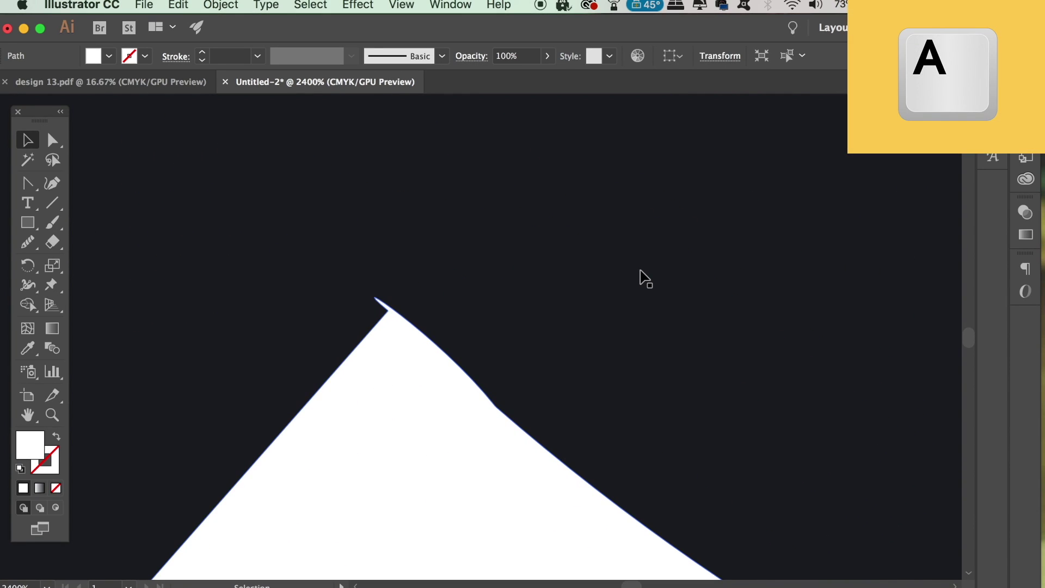
click(389, 310)
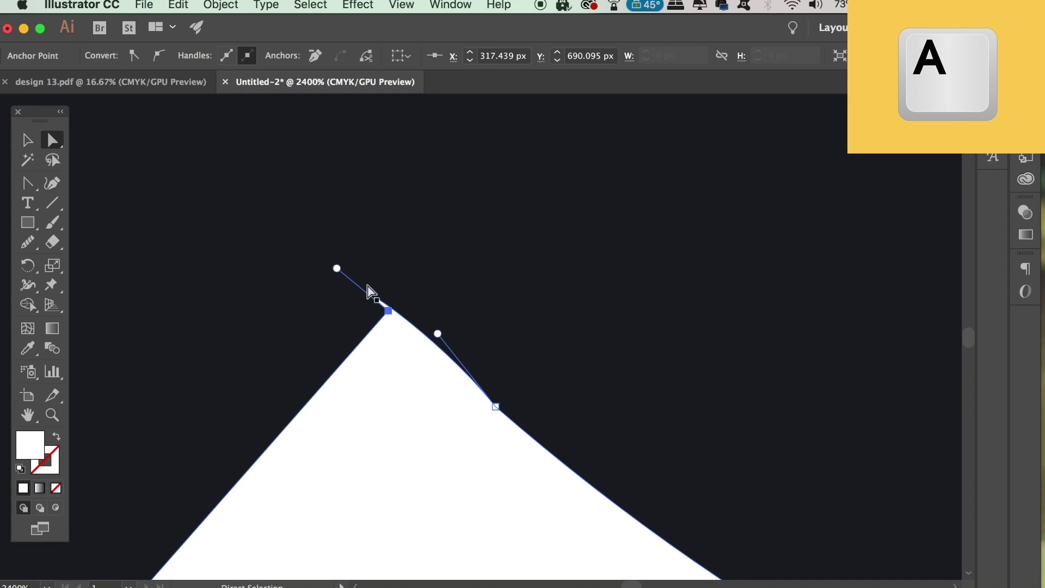
drag(338, 268, 387, 310)
drag(439, 333, 389, 311)
click(582, 355)
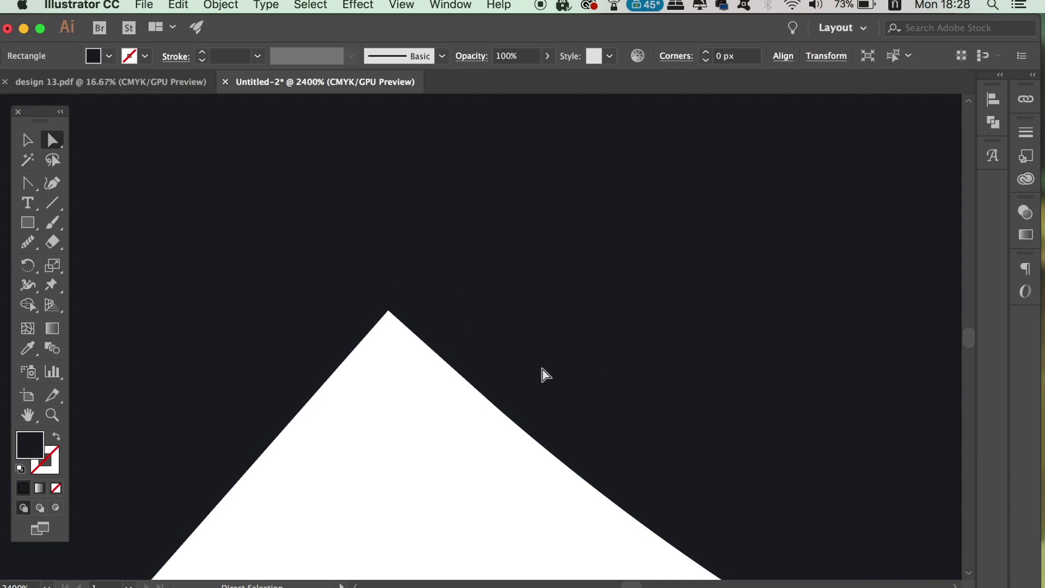
key(super+1)
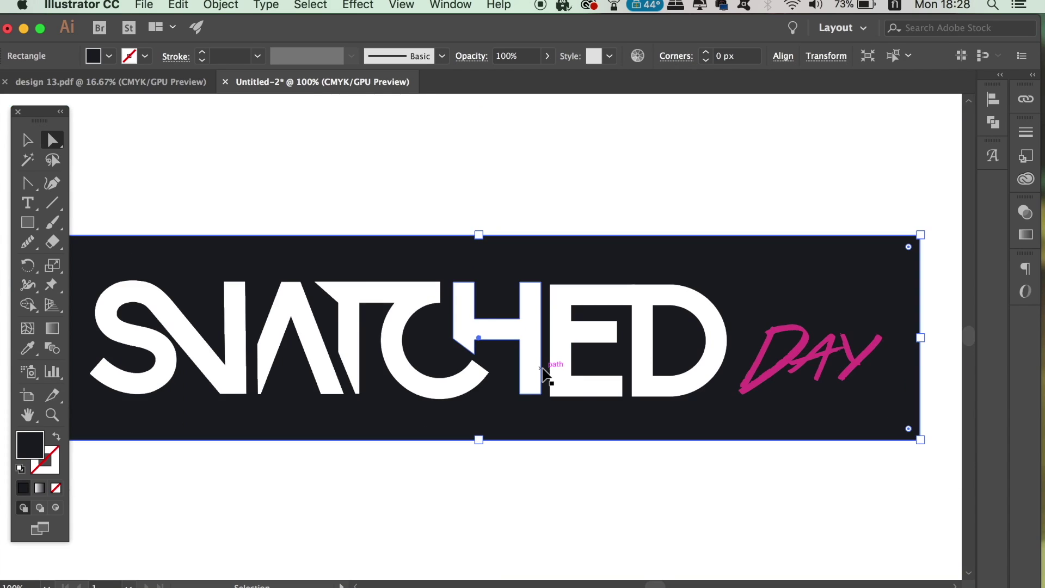
Step: Unite the T and C letters into one shape using Pathfinder
key(a)
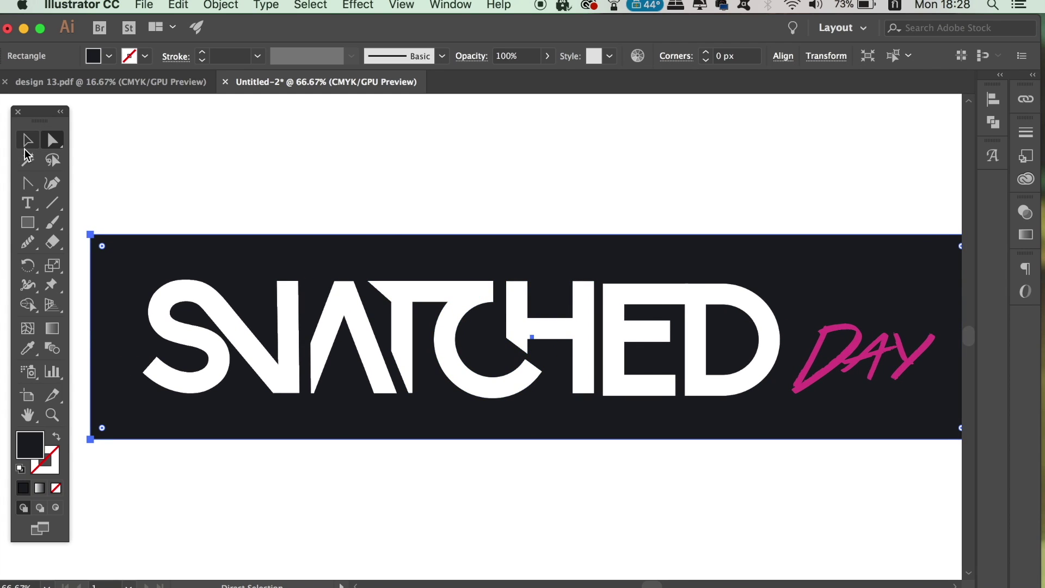
click(27, 141)
click(227, 149)
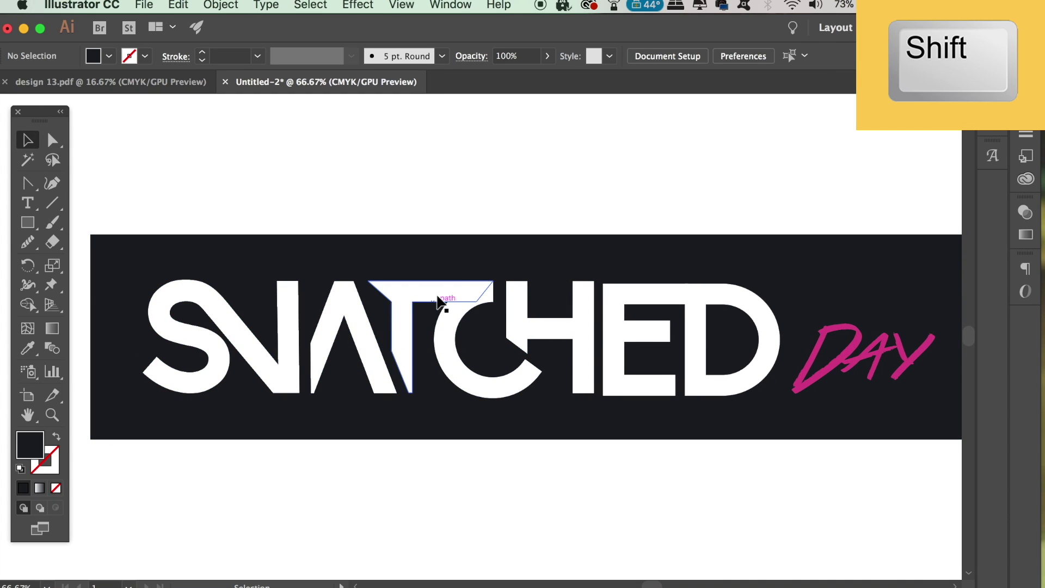
shift+click(490, 308)
shift+click(485, 303)
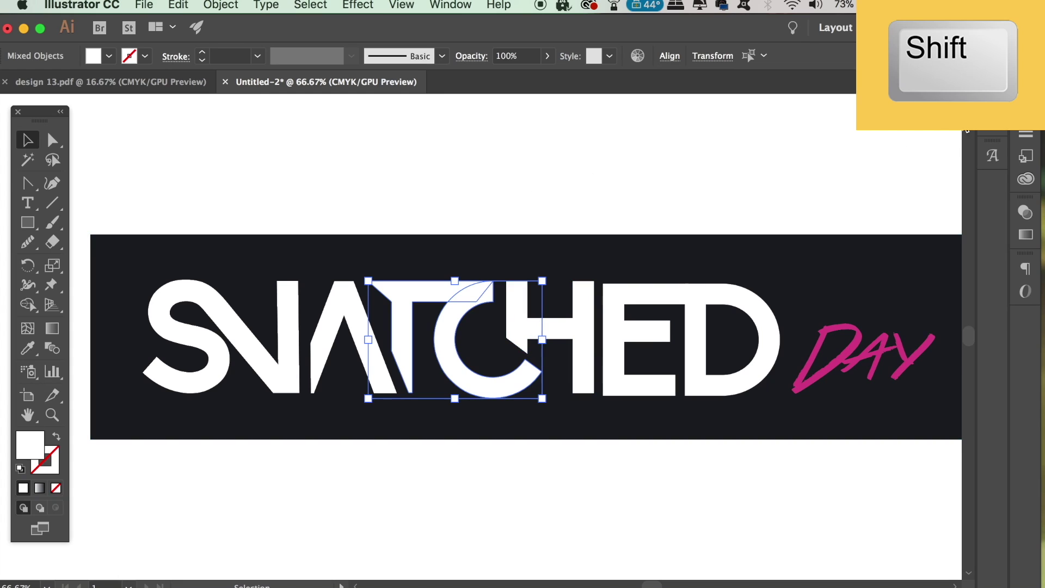
click(993, 122)
click(796, 137)
click(601, 155)
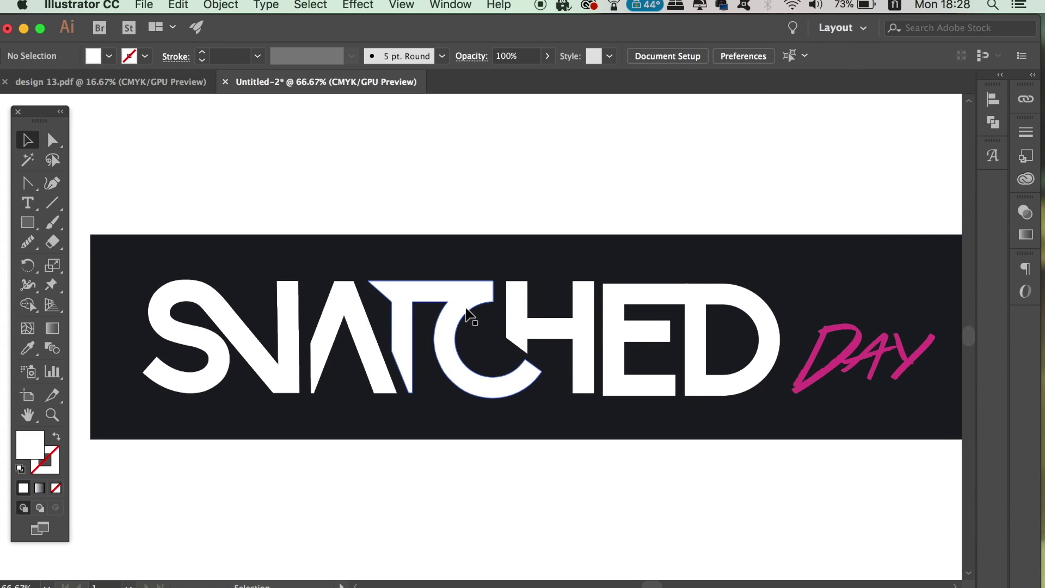
Step: Select the merged S and N shape and zoom in on it
click(221, 355)
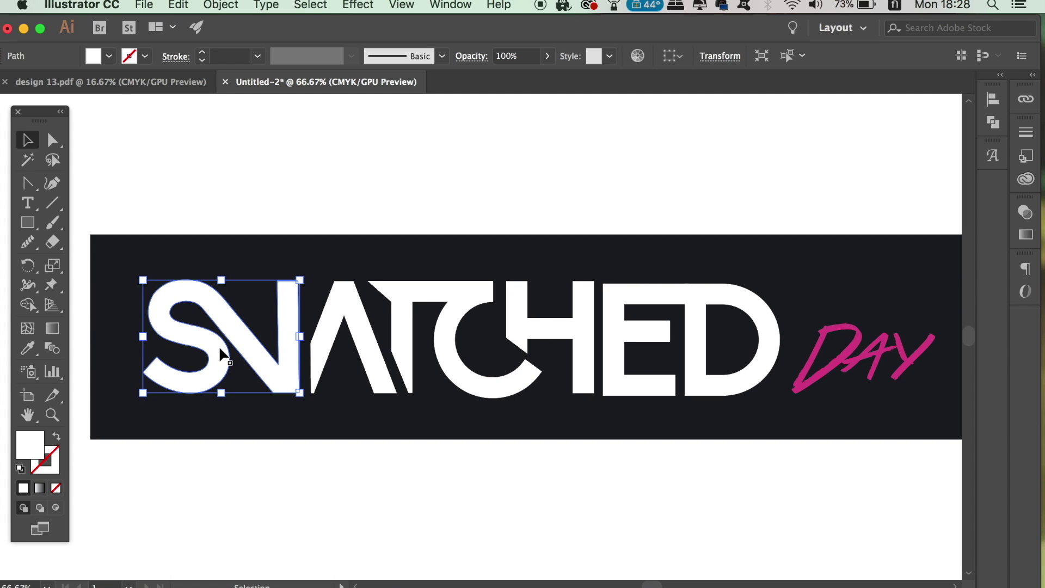
key(super+equal)
key(super+equal)
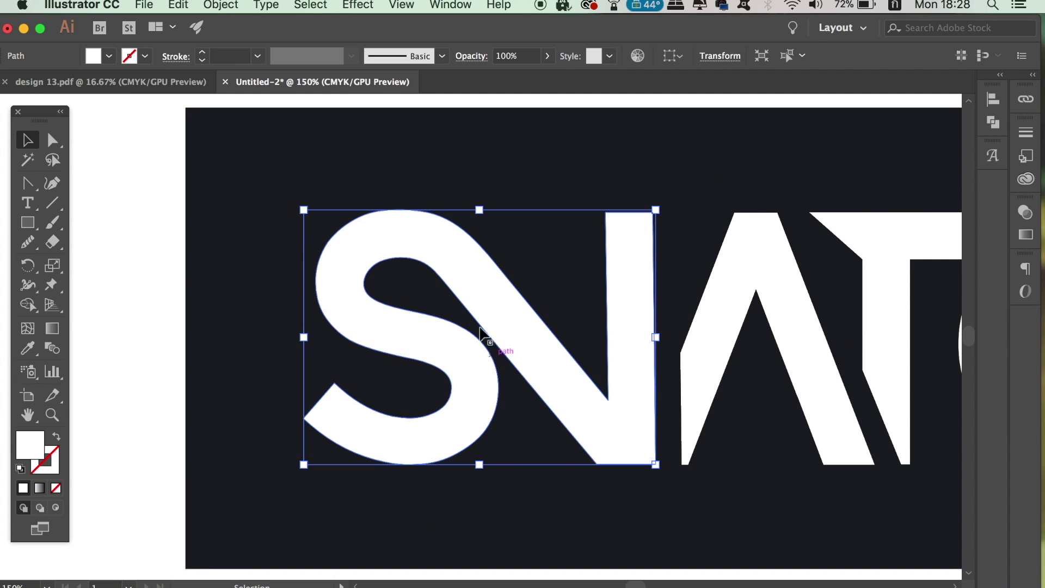
click(216, 5)
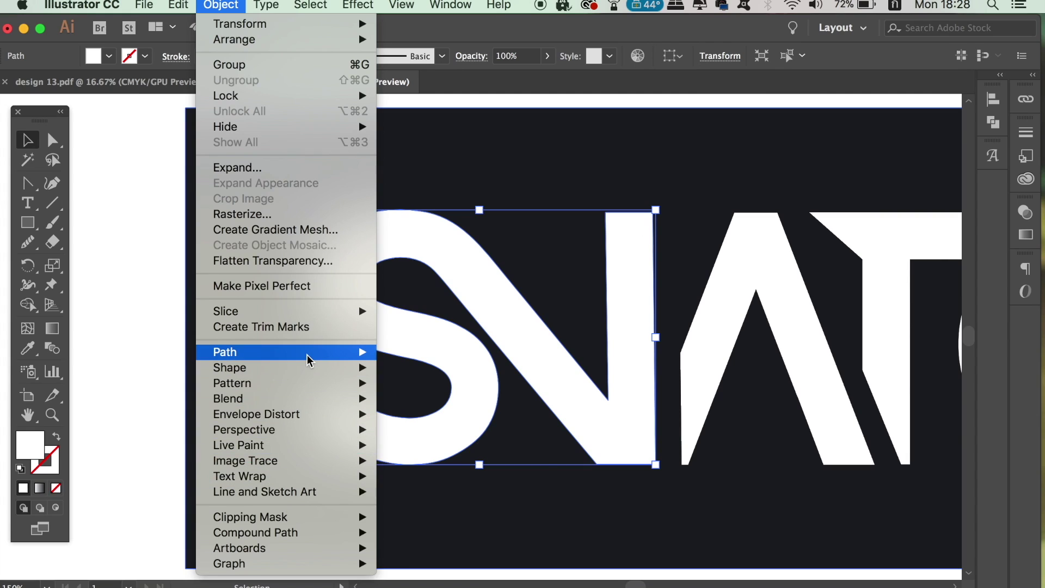
Step: Run Path Clean Up for stray points, unpainted objects and empty text paths; nothing is removed
mouse_move(310, 361)
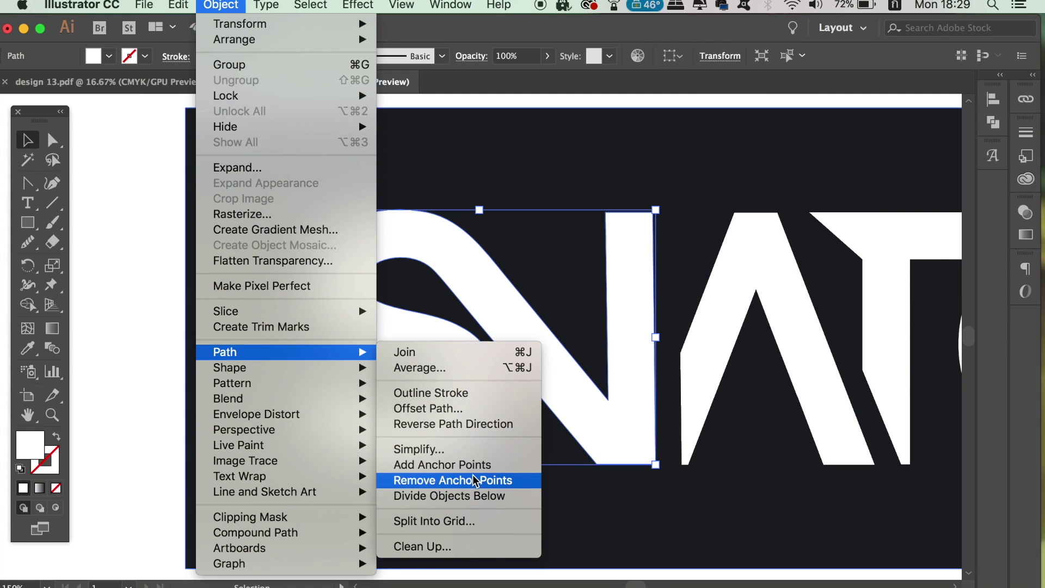
click(451, 547)
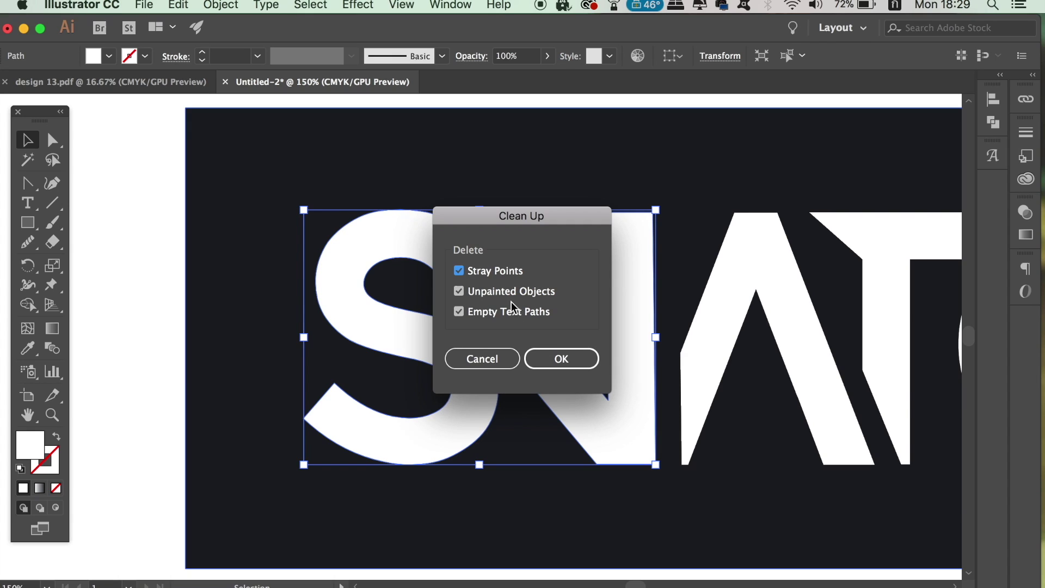
click(459, 291)
click(561, 359)
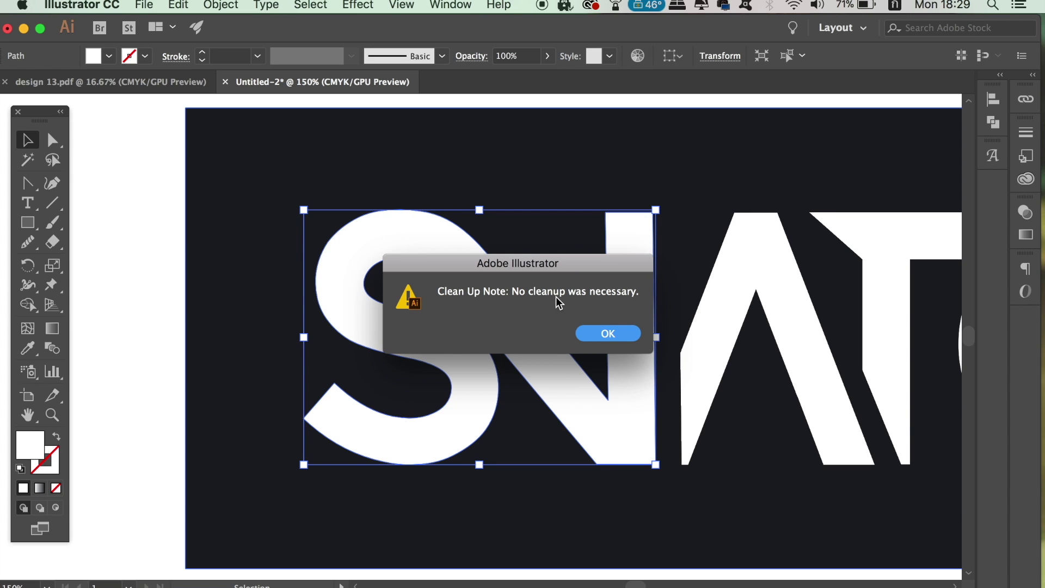
click(626, 335)
click(127, 370)
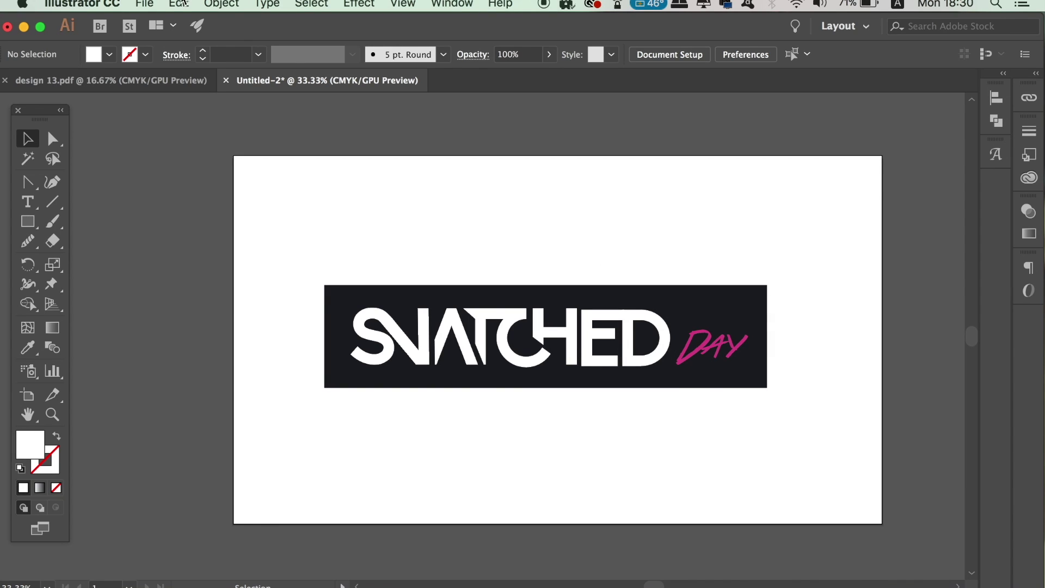
click(144, 4)
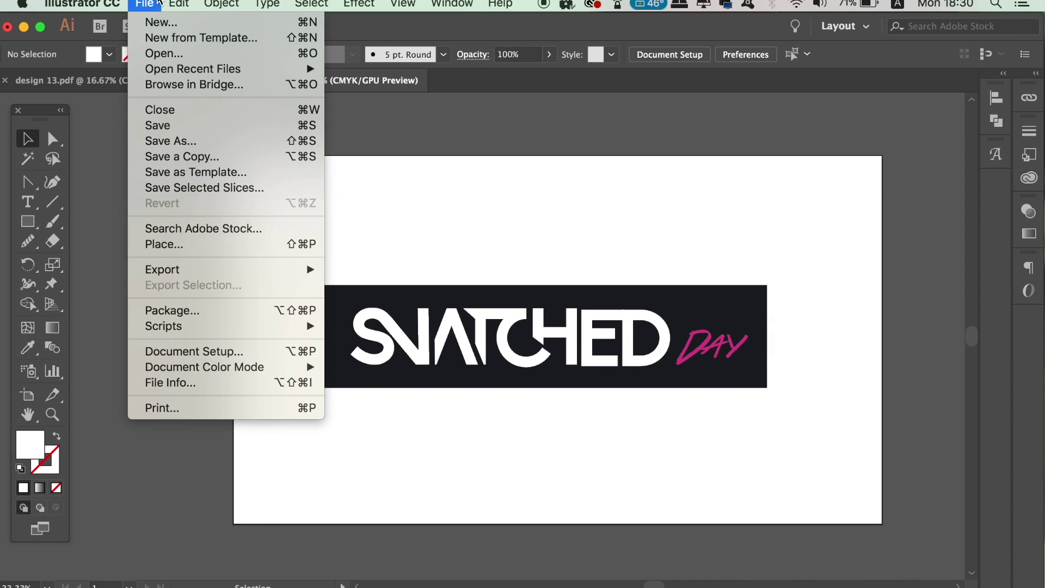
click(224, 141)
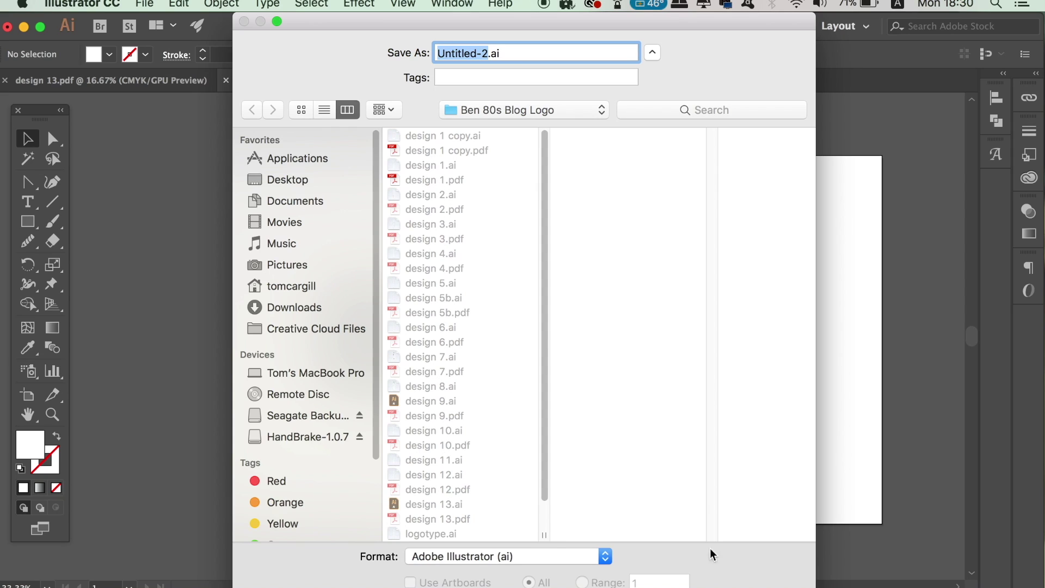
key(Escape)
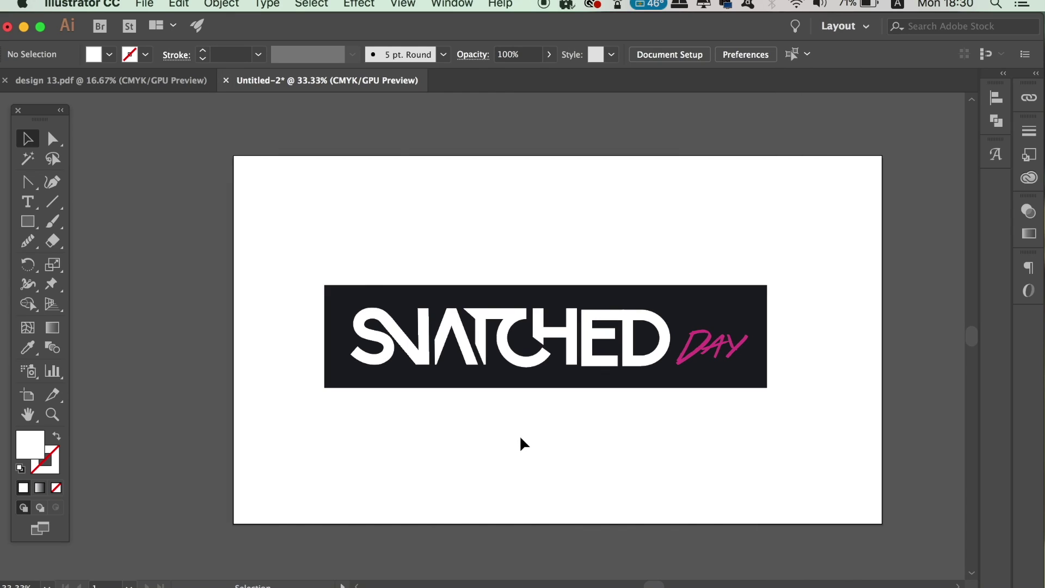